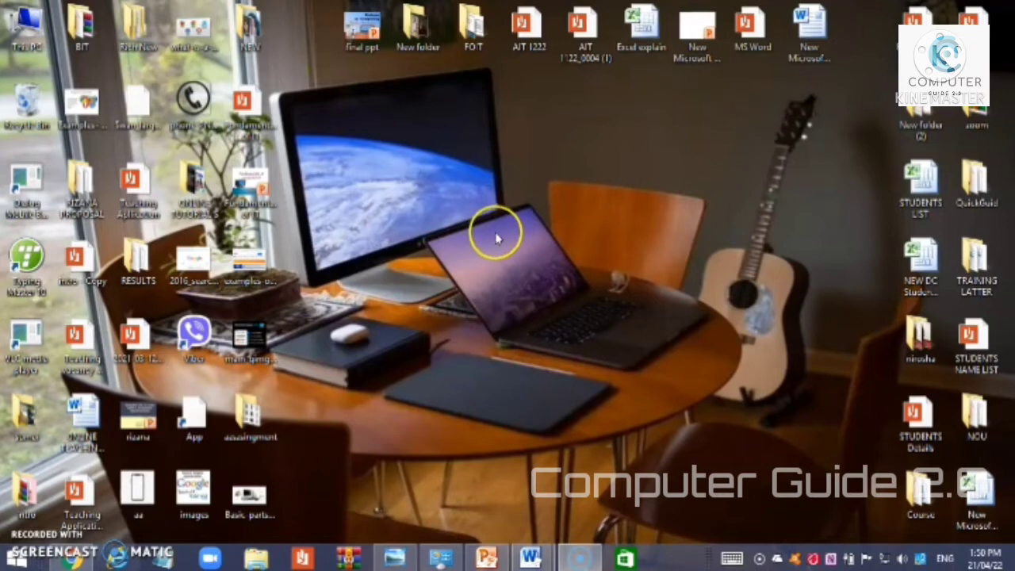
Open the desktop background settings from the desktop's personalization options and view the available picture locations
right_click(499, 193)
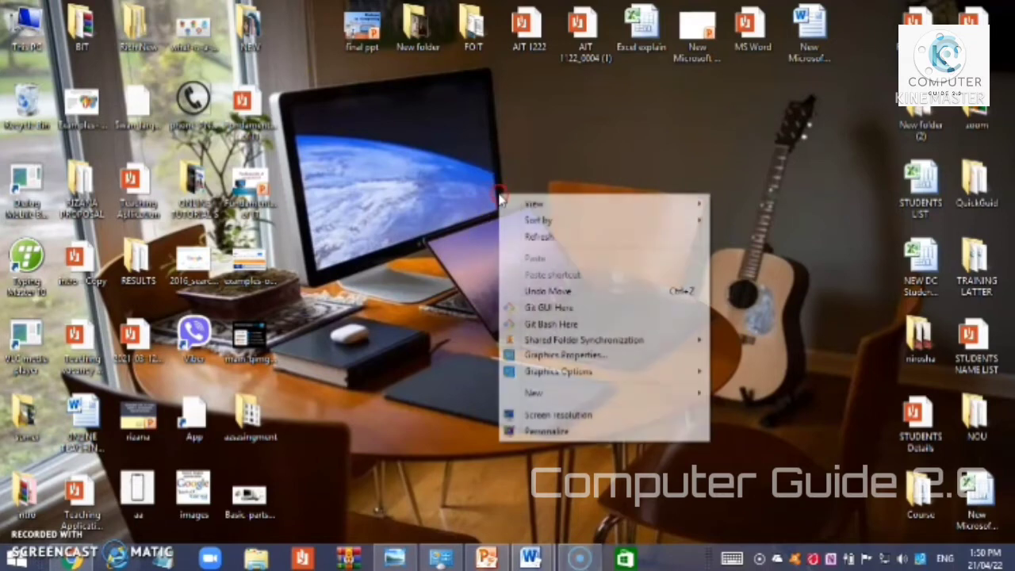
right_click(499, 193)
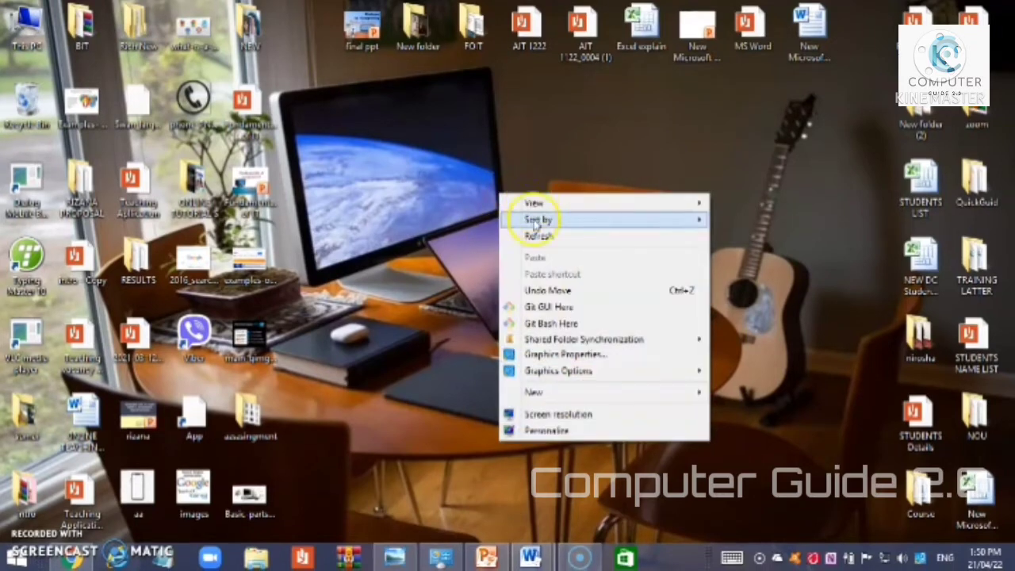
left_click(551, 432)
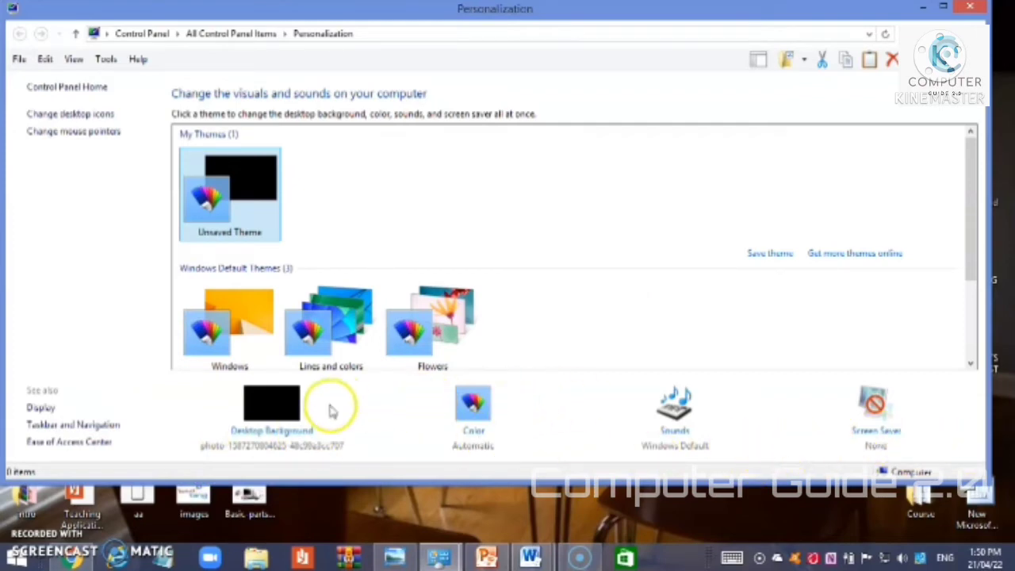
left_click(270, 435)
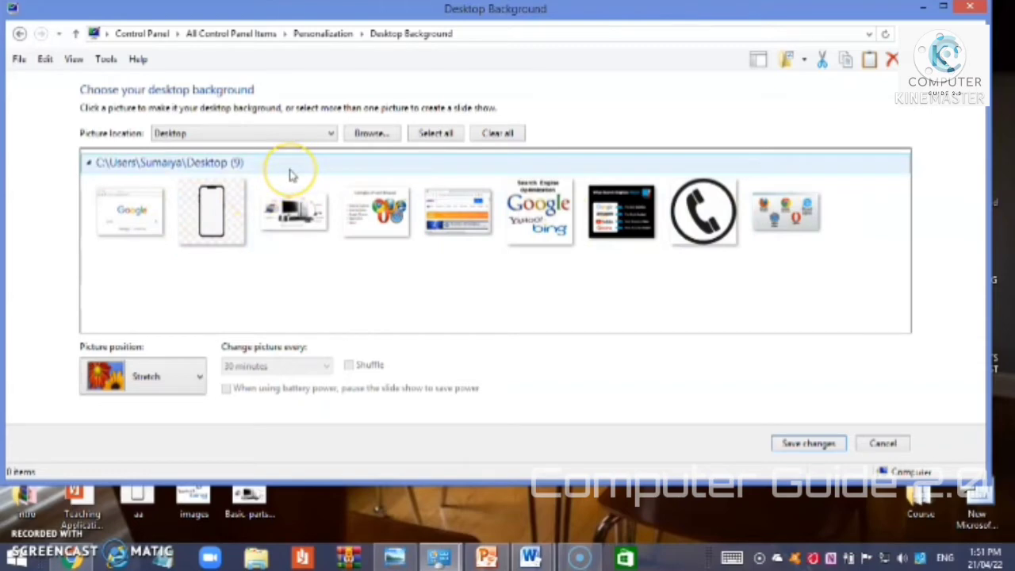
left_click(331, 135)
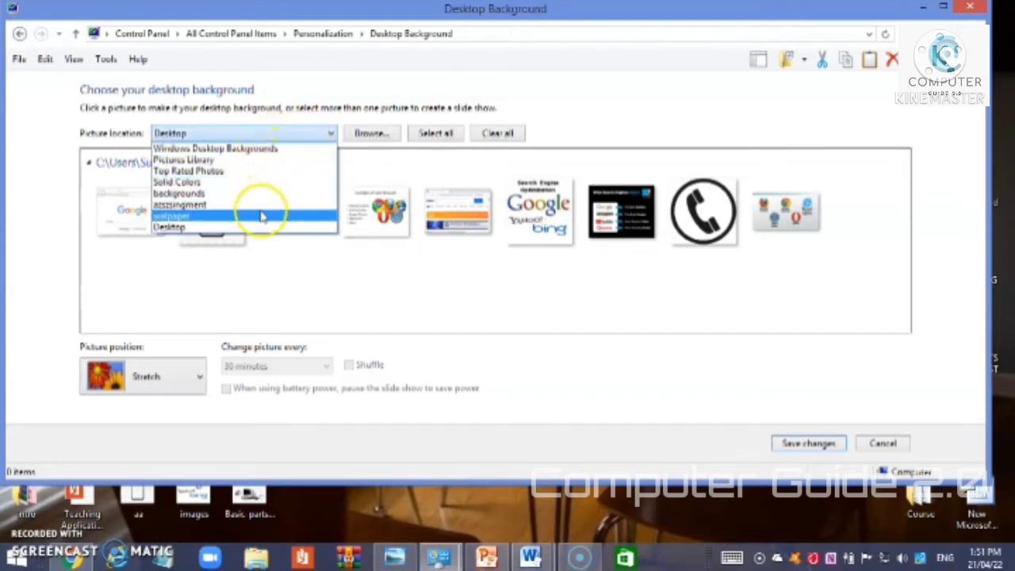
left_click(301, 290)
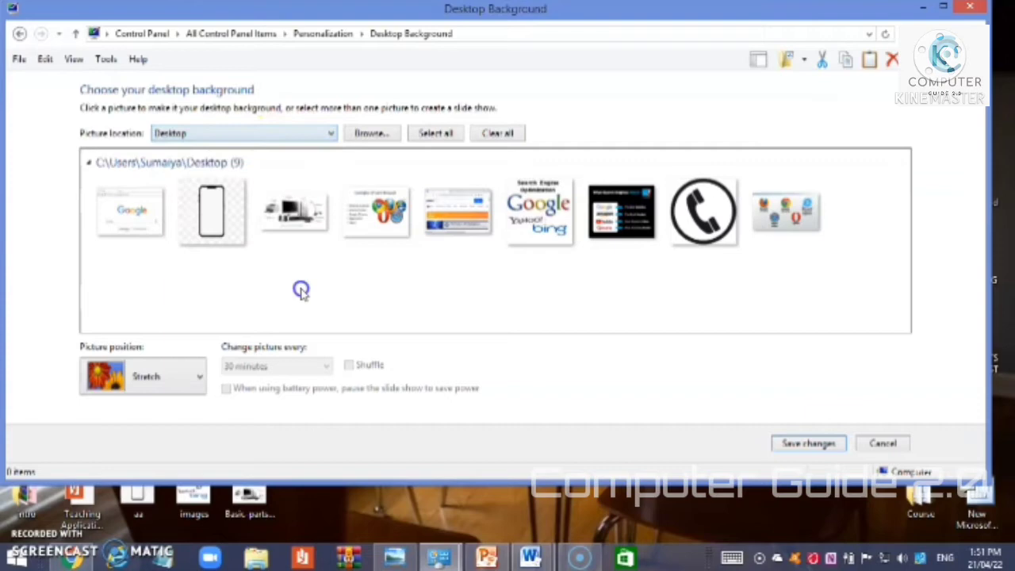
Browse for a background picture folder through This PC and the F: drive into chip and CHIP 3
left_click(375, 135)
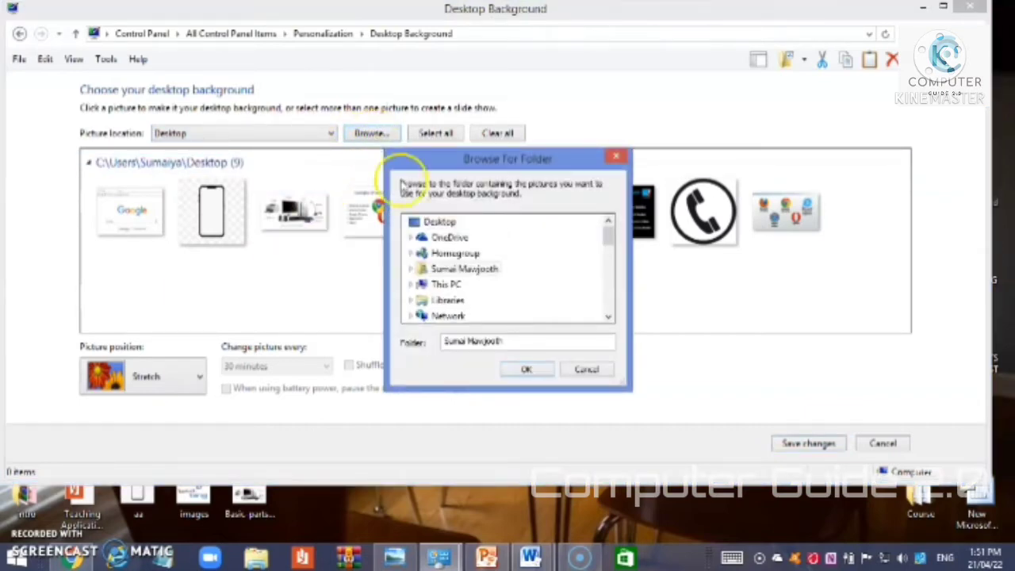
left_click(612, 236)
scroll(612, 235, "down", 1)
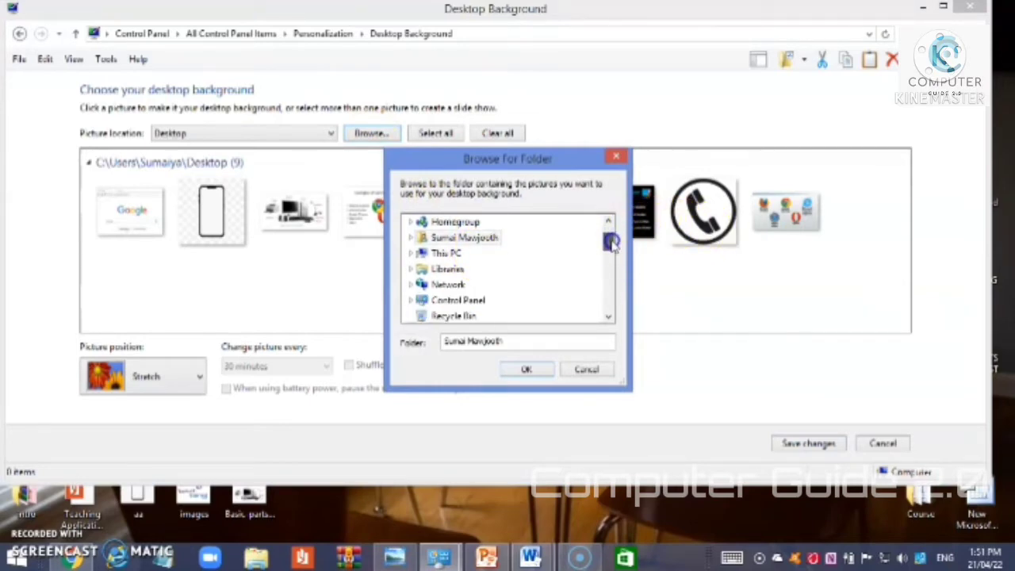
double_click(447, 254)
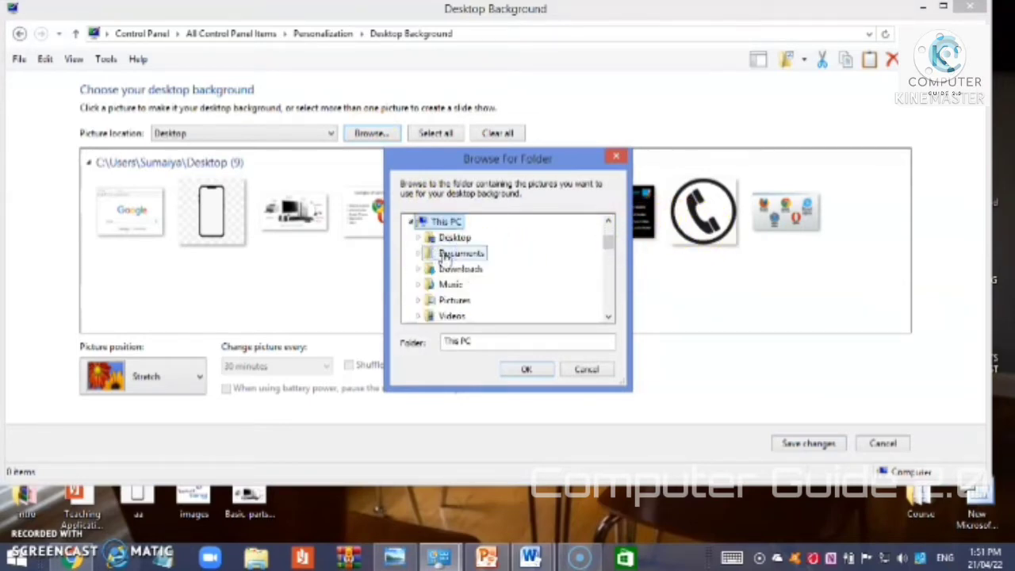
left_click_drag(605, 245, 608, 254)
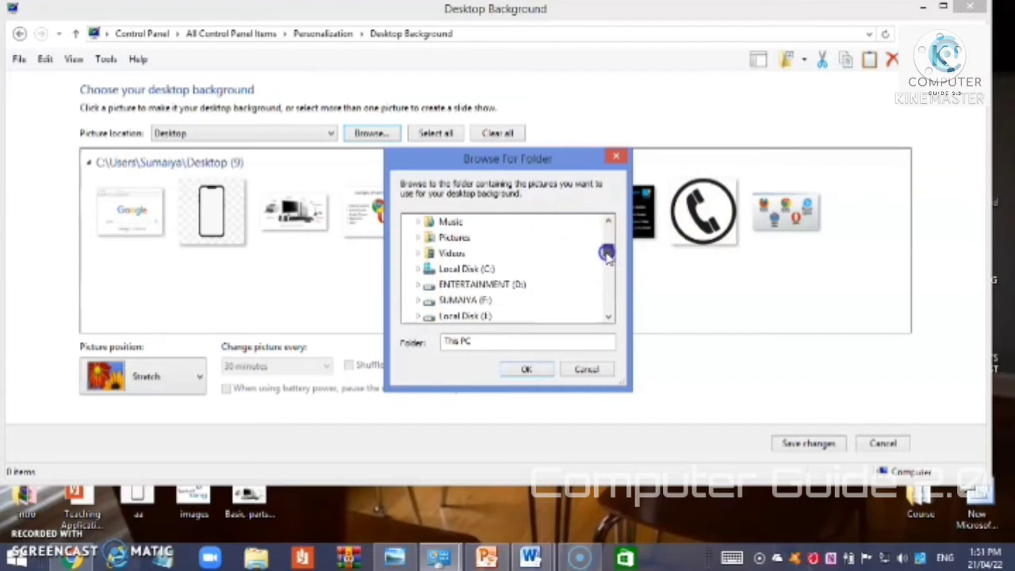
left_click(485, 304)
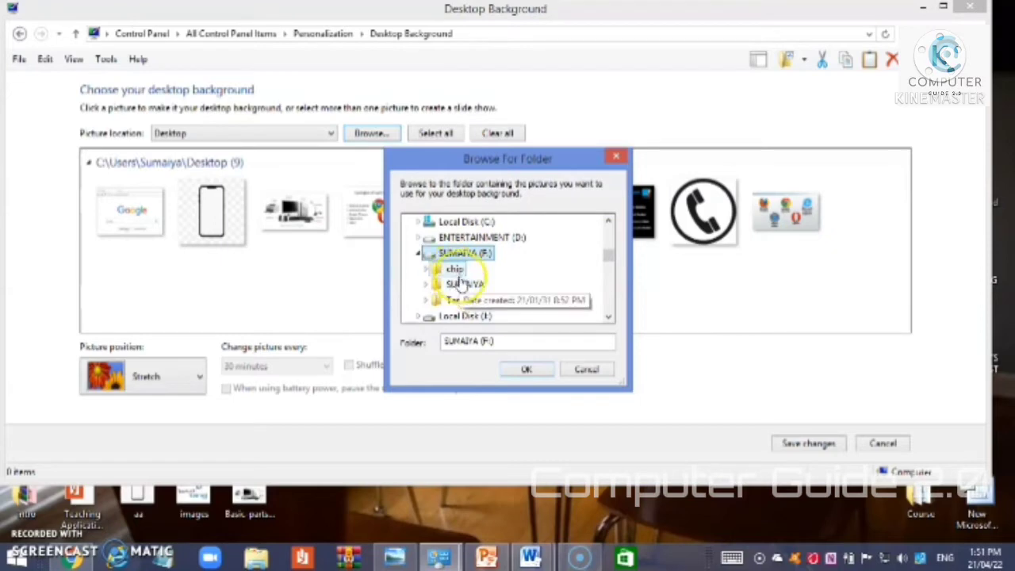
left_click(455, 271)
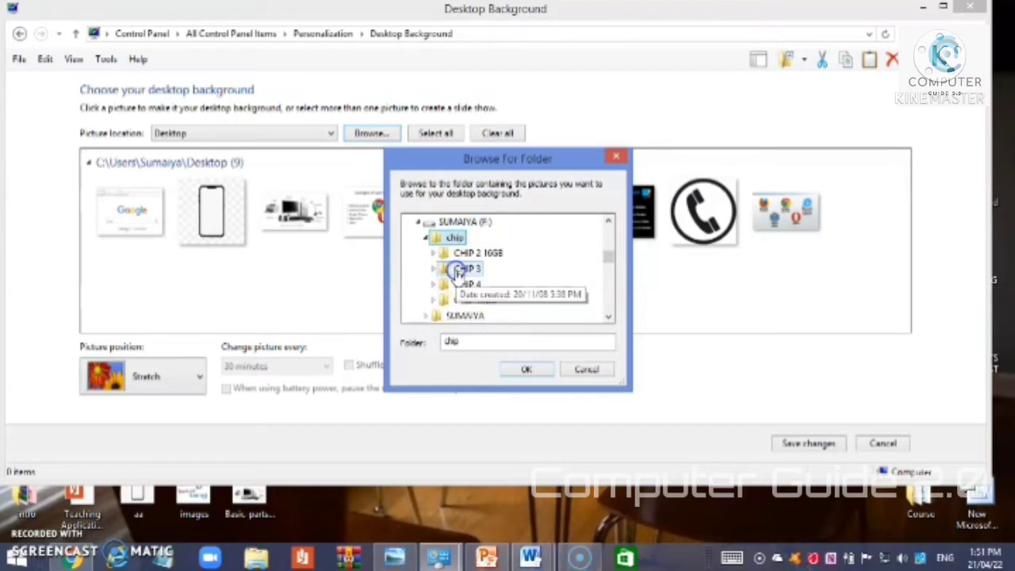
left_click(459, 271)
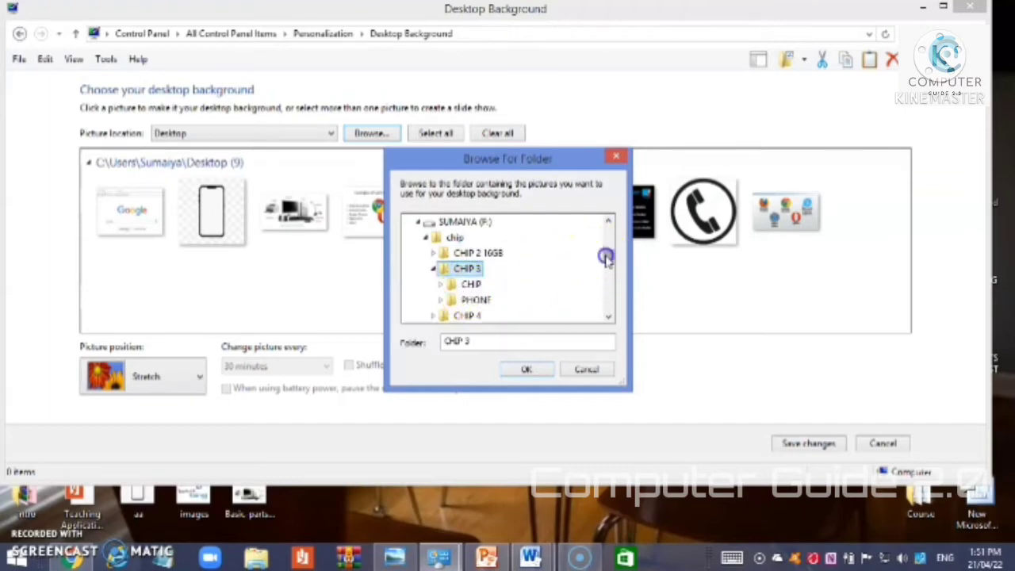
Set the DCIM folder inside CHIP 16GB as the background picture location
left_click(466, 221)
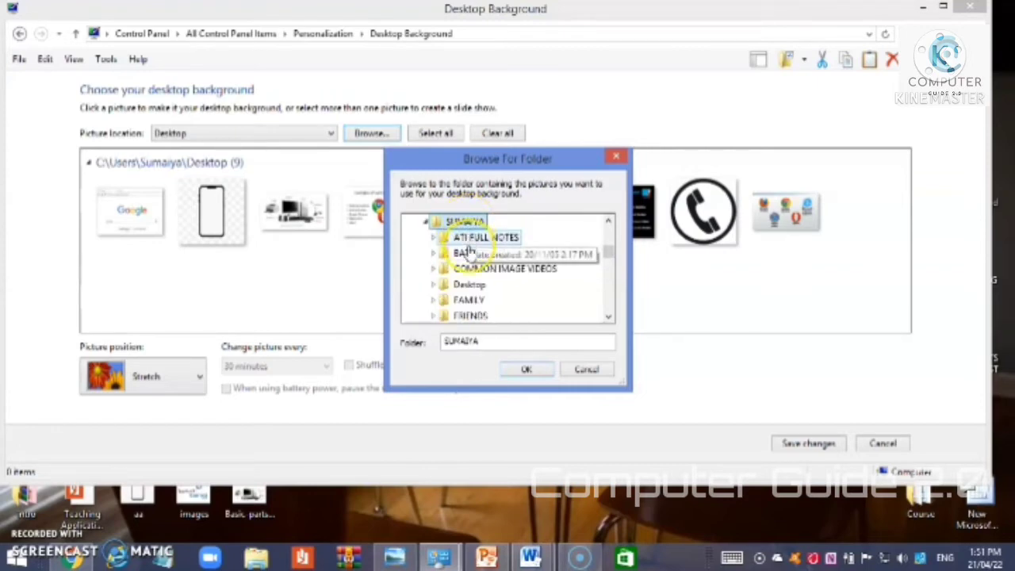
left_click(469, 240)
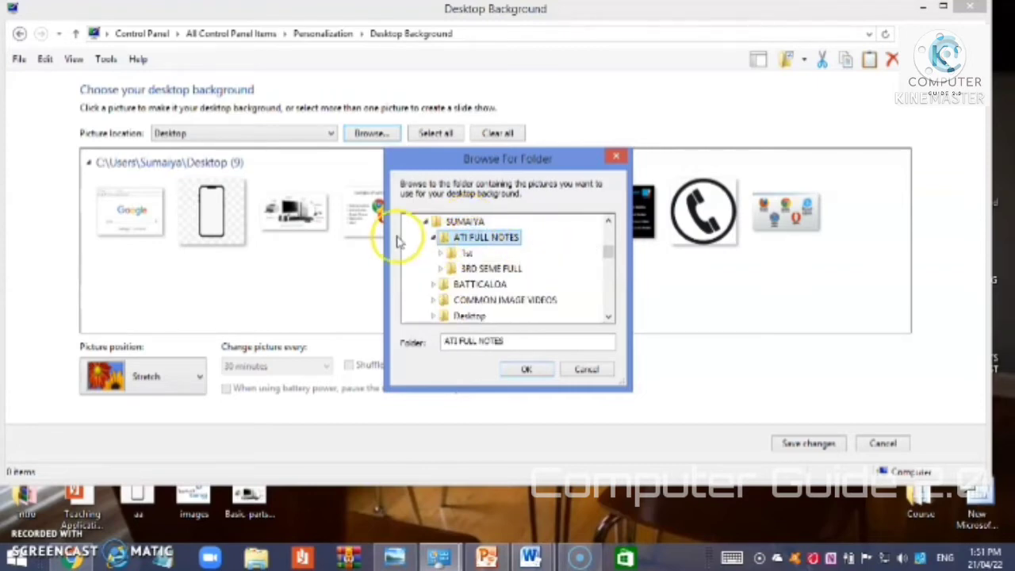
scroll(448, 282, "down", 1)
left_click(473, 238)
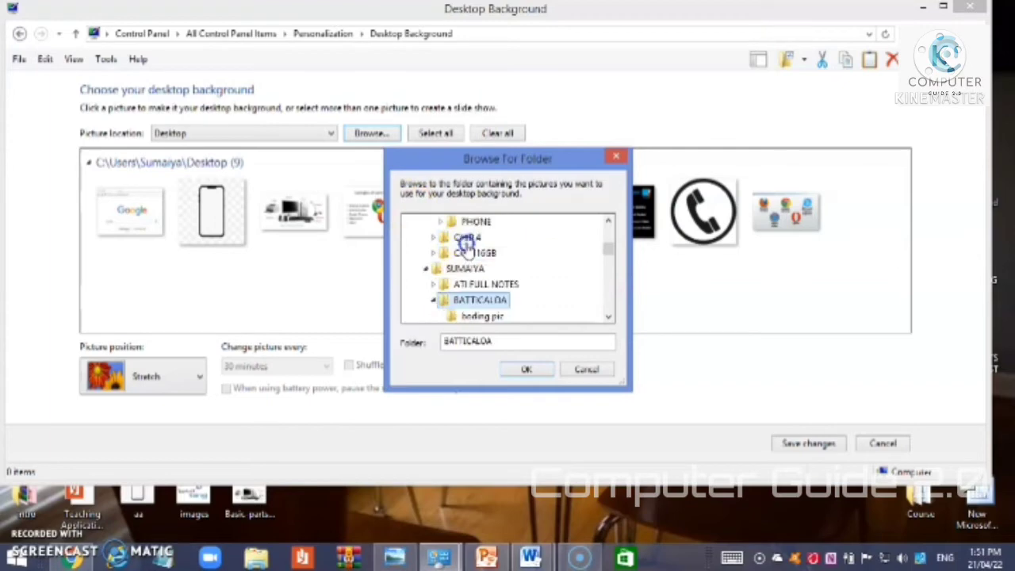
left_click(470, 252)
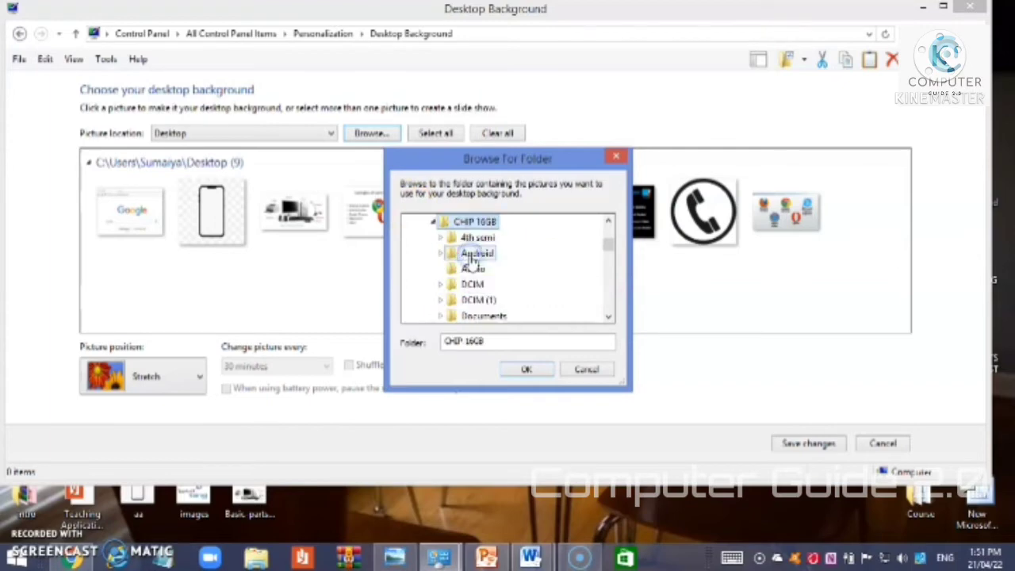
left_click(468, 285)
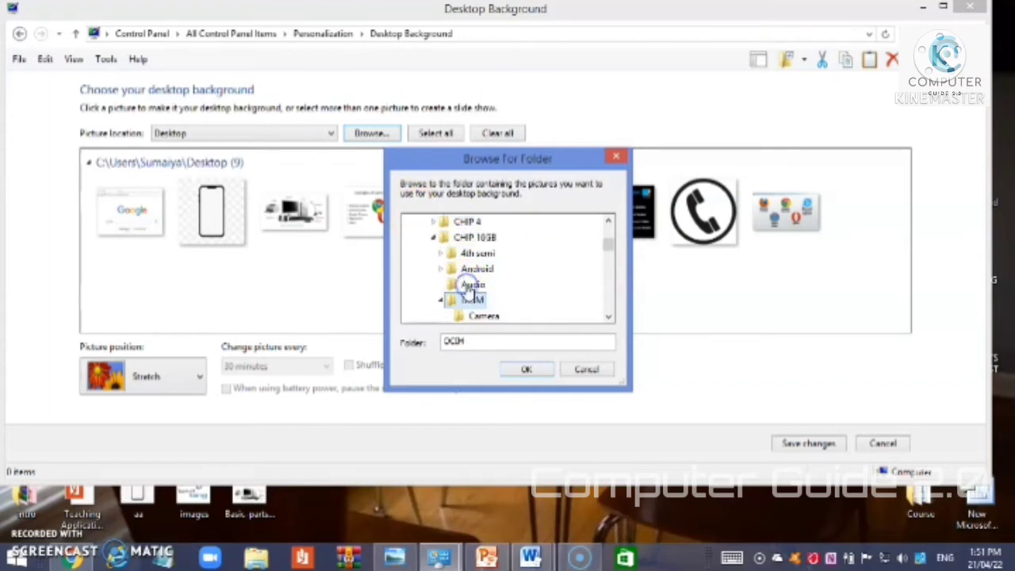
scroll(468, 285, "down", 5)
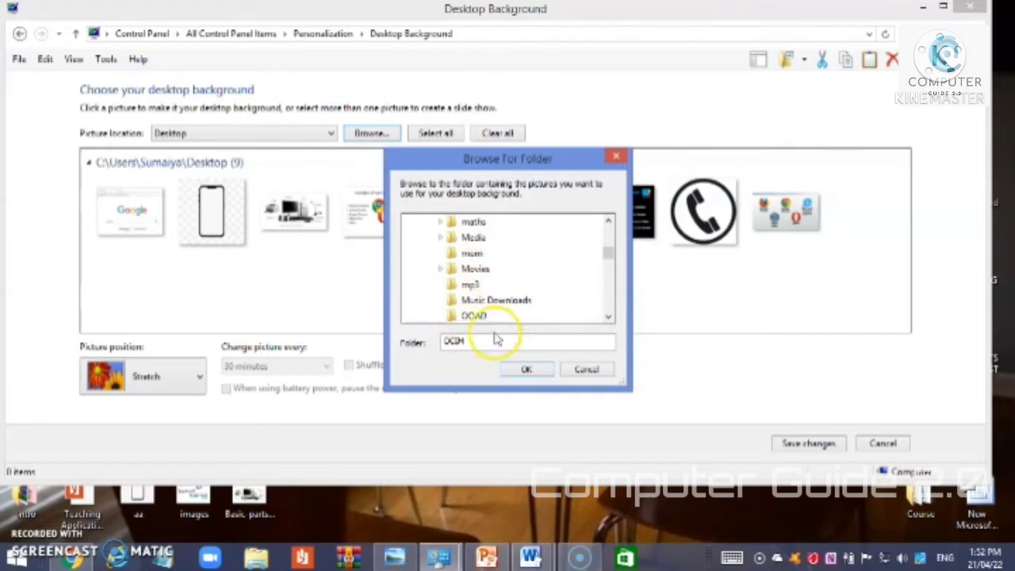
left_click(530, 370)
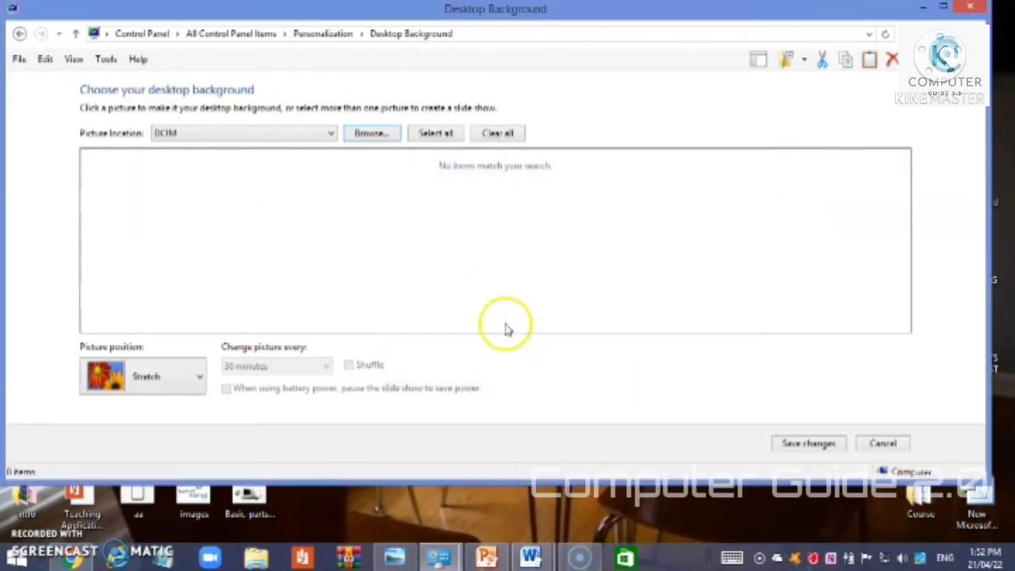
Browse to New folder on the desktop and set it as the background picture location
left_click(370, 132)
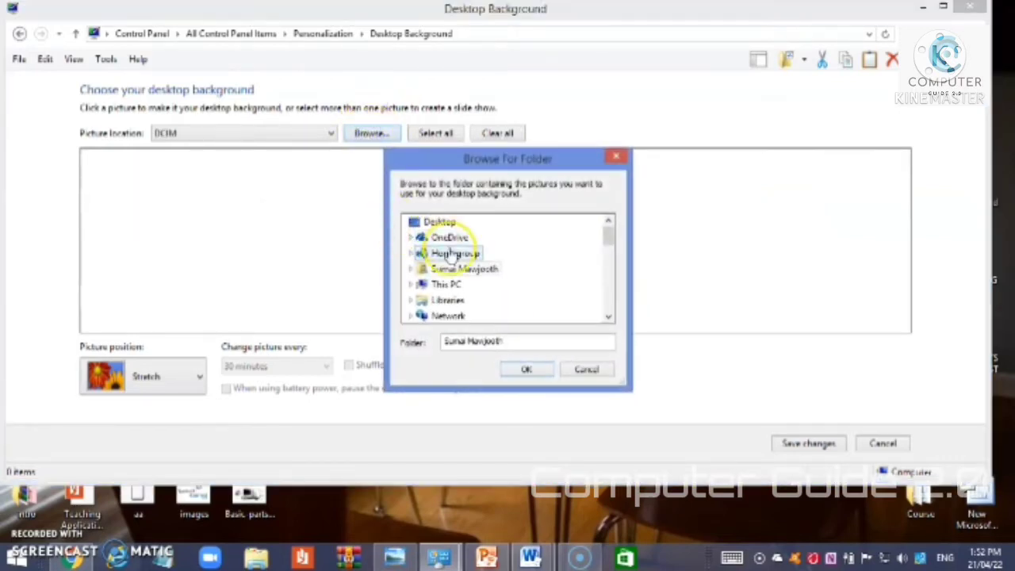
left_click(446, 284)
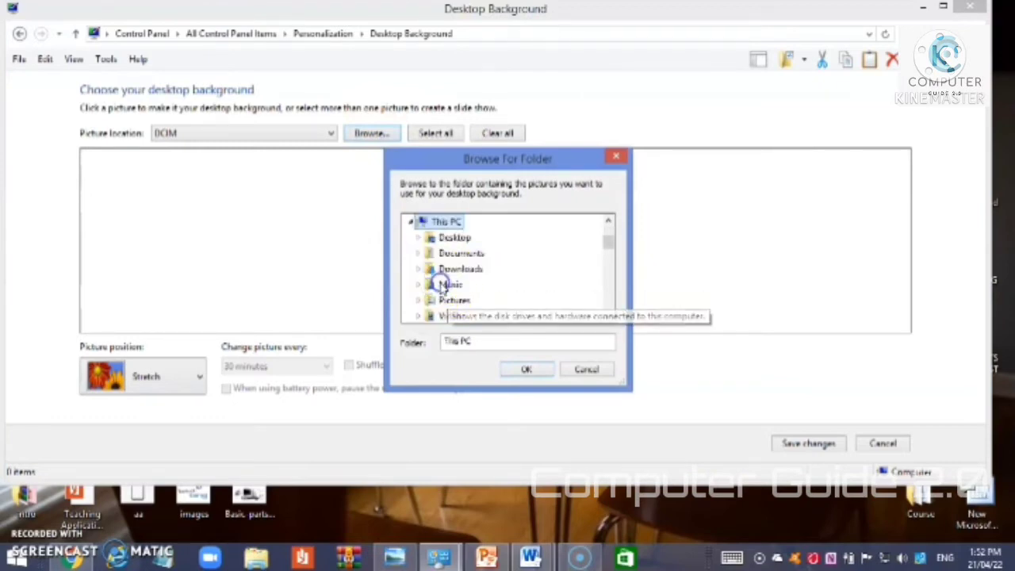
left_click_drag(608, 243, 601, 277)
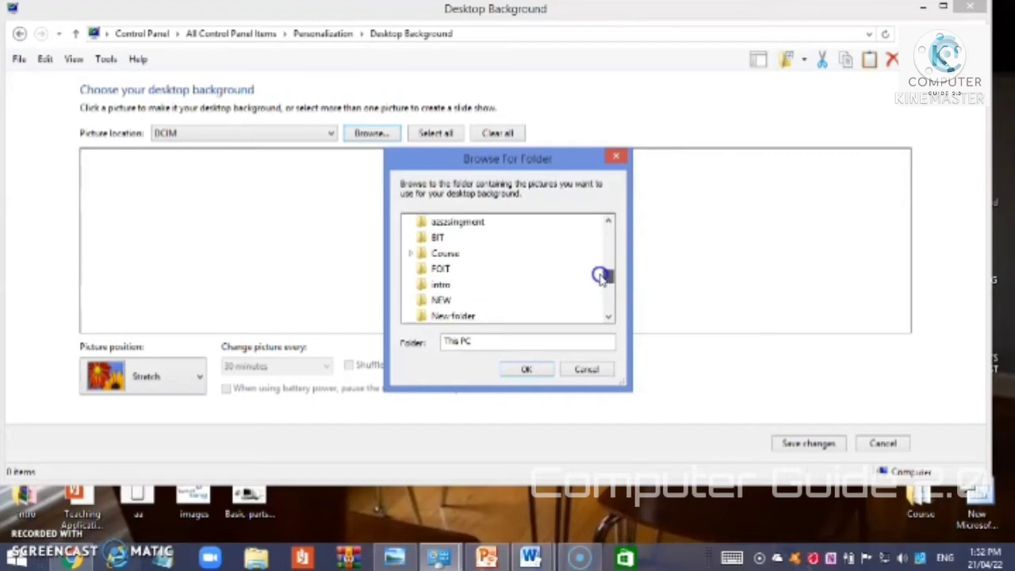
left_click(446, 300)
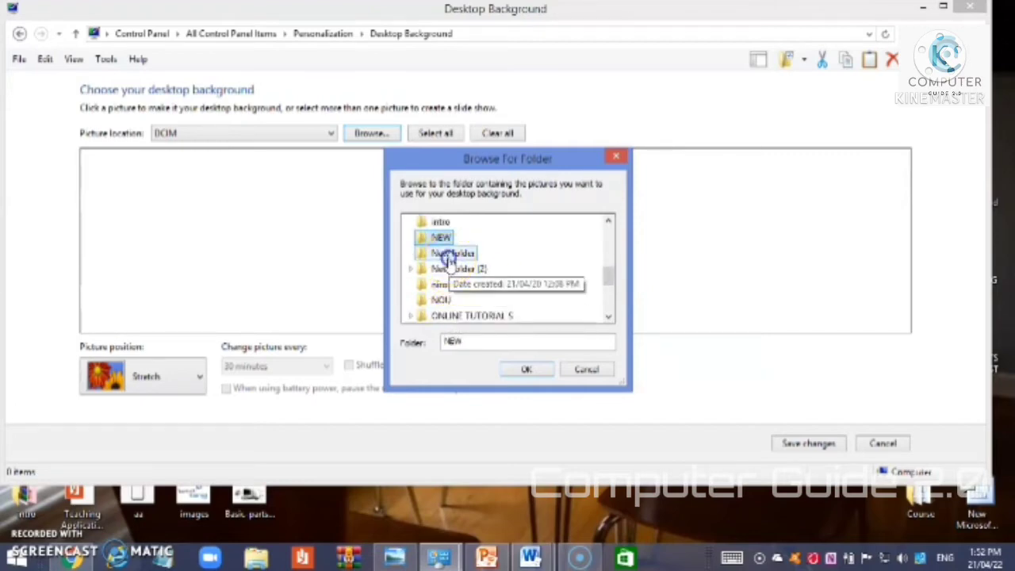
left_click(453, 254)
left_click(522, 367)
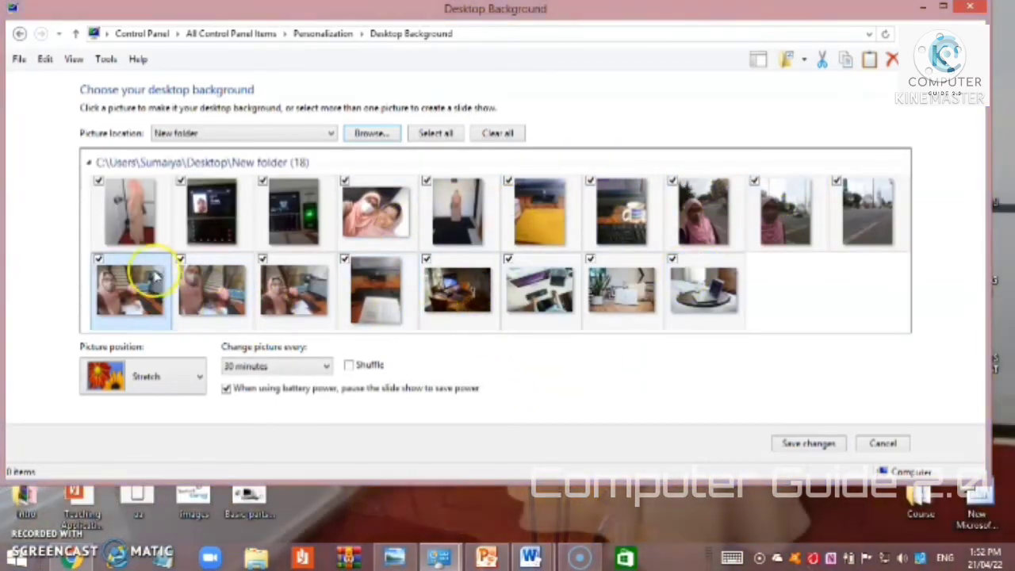
Choose only the picture of the laptop on a round tray as background, save the changes and minimize the window
left_click(710, 300)
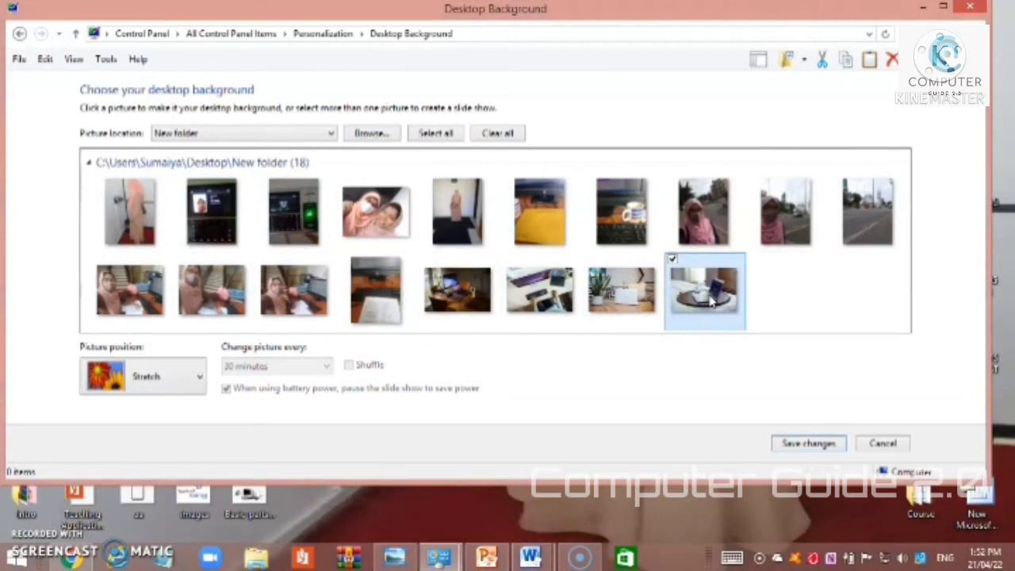
left_click(805, 444)
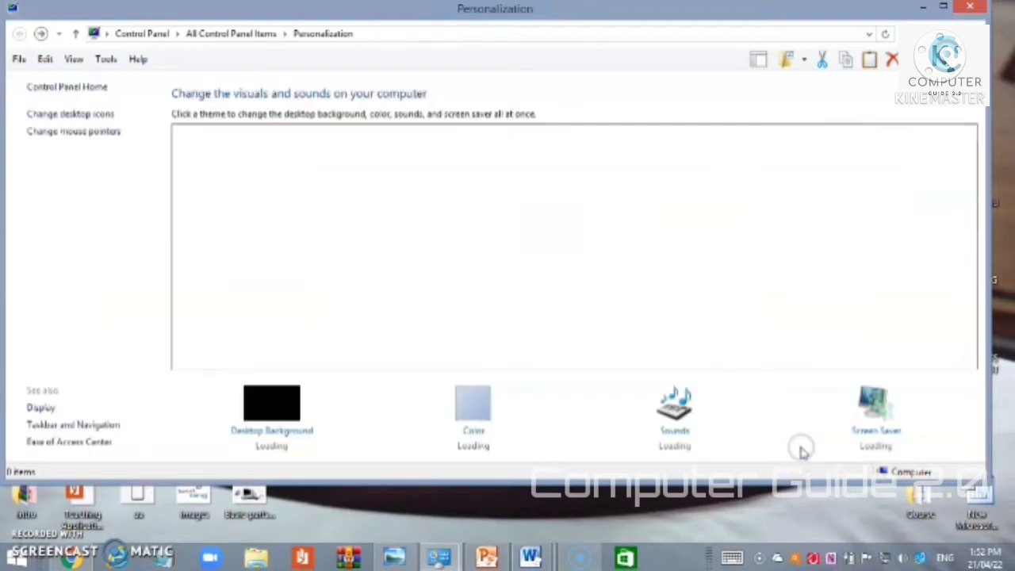
left_click(923, 10)
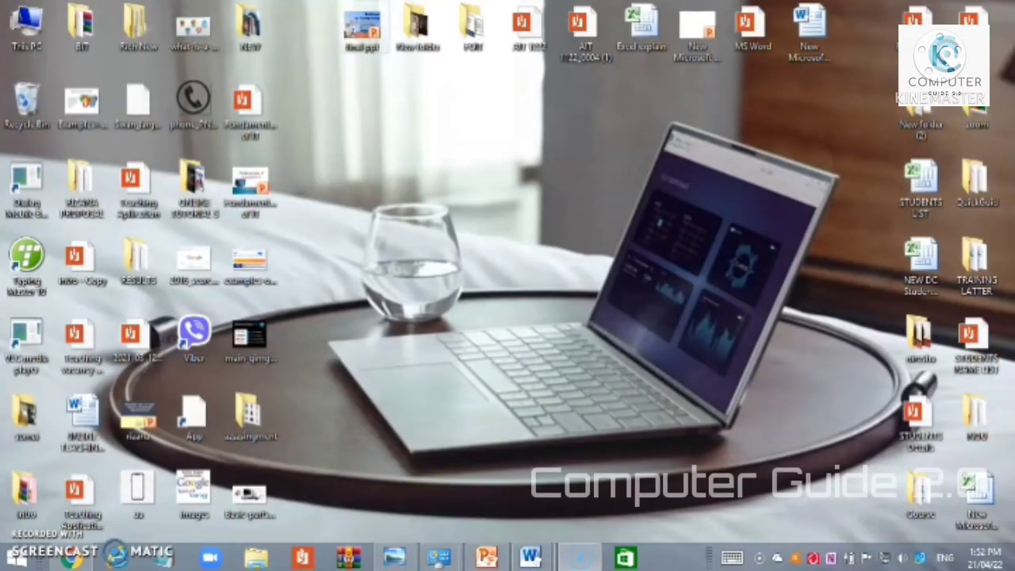
Reopen the desktop background settings, view the picture position options, and return to the Personalization overview
right_click(456, 190)
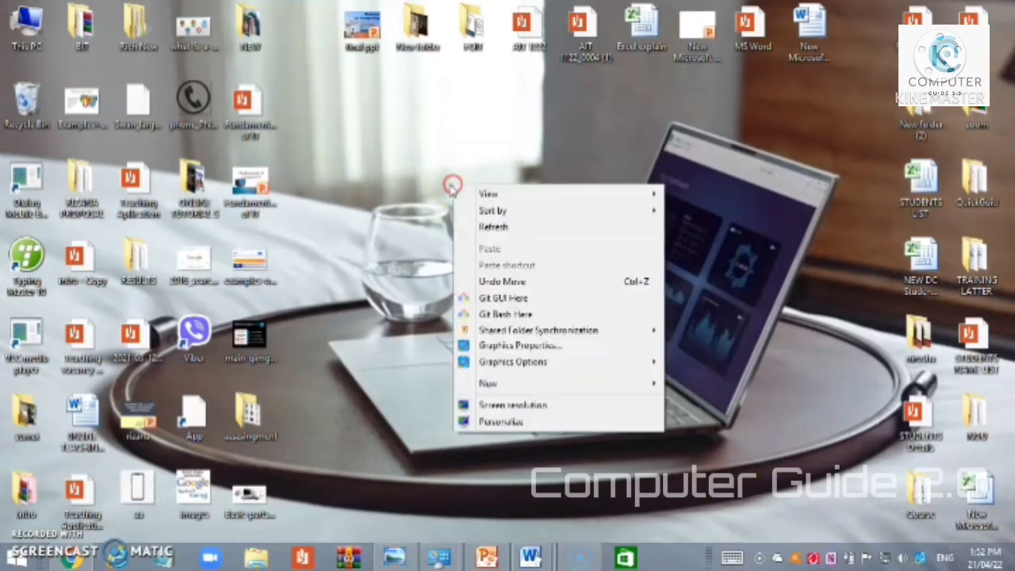
left_click(508, 422)
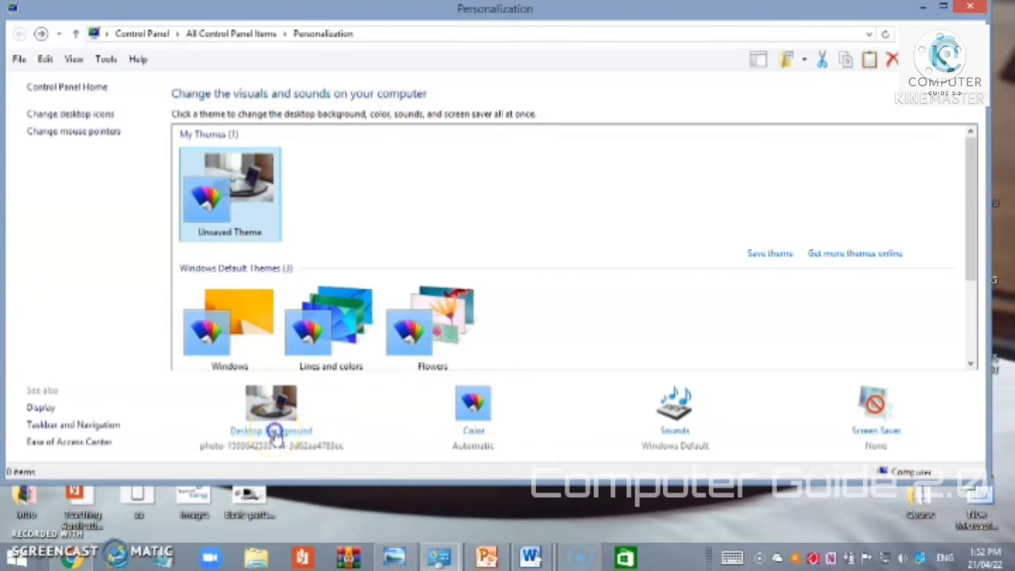
left_click(274, 431)
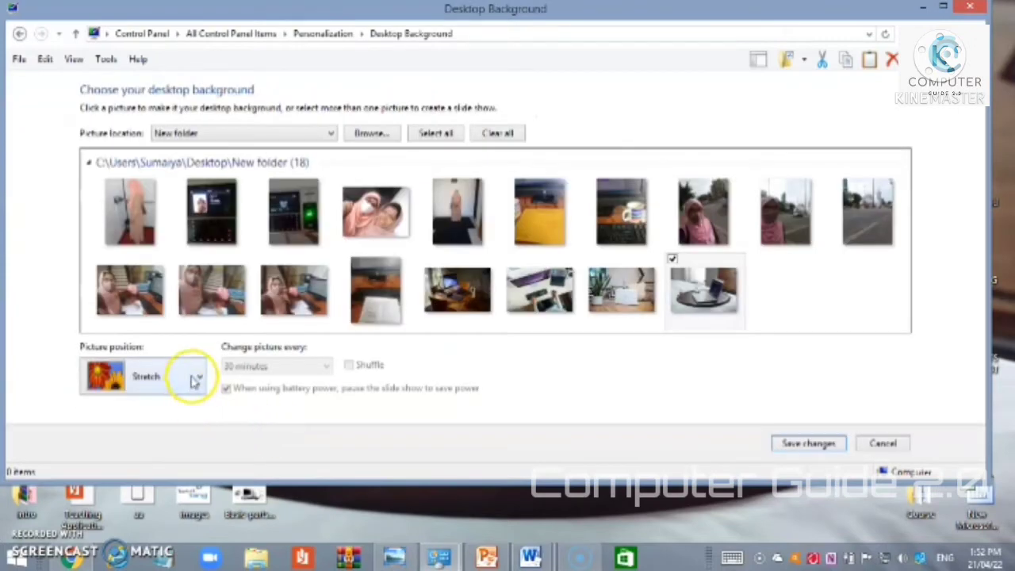
left_click(197, 379)
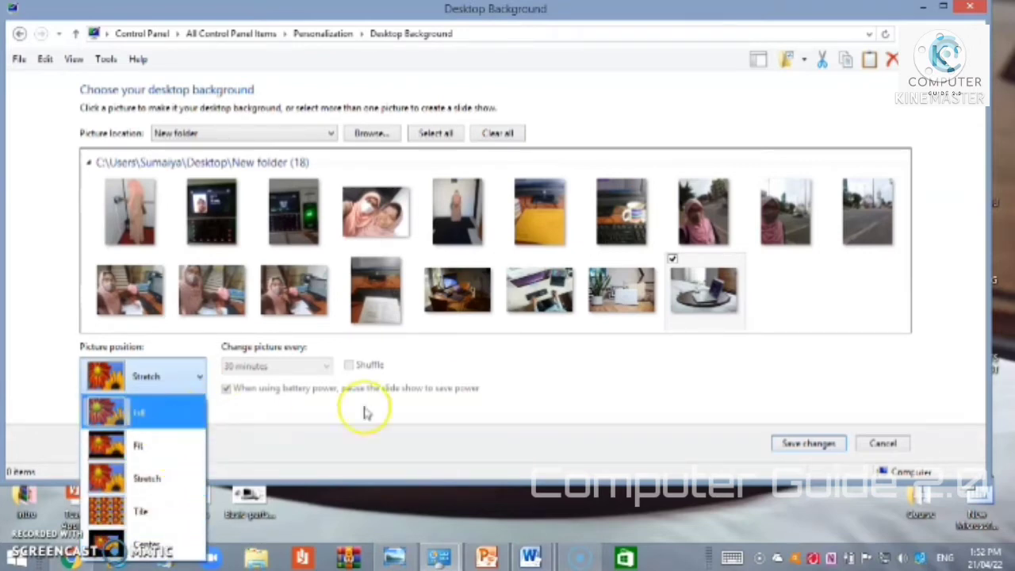
left_click(18, 36)
left_click(17, 36)
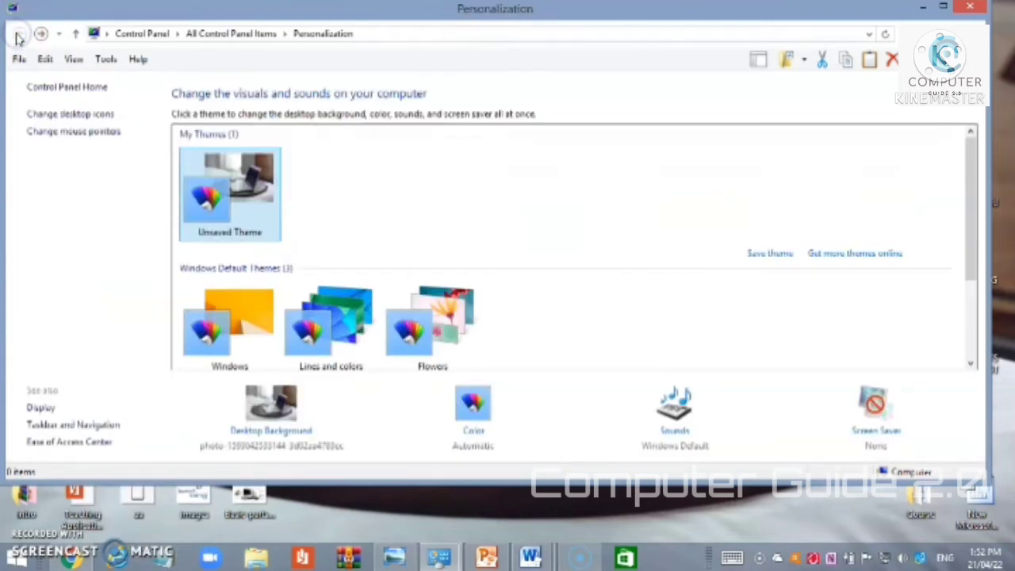
Try several window border and taskbar colors, then choose the light pink swatch and save the changes
left_click(475, 435)
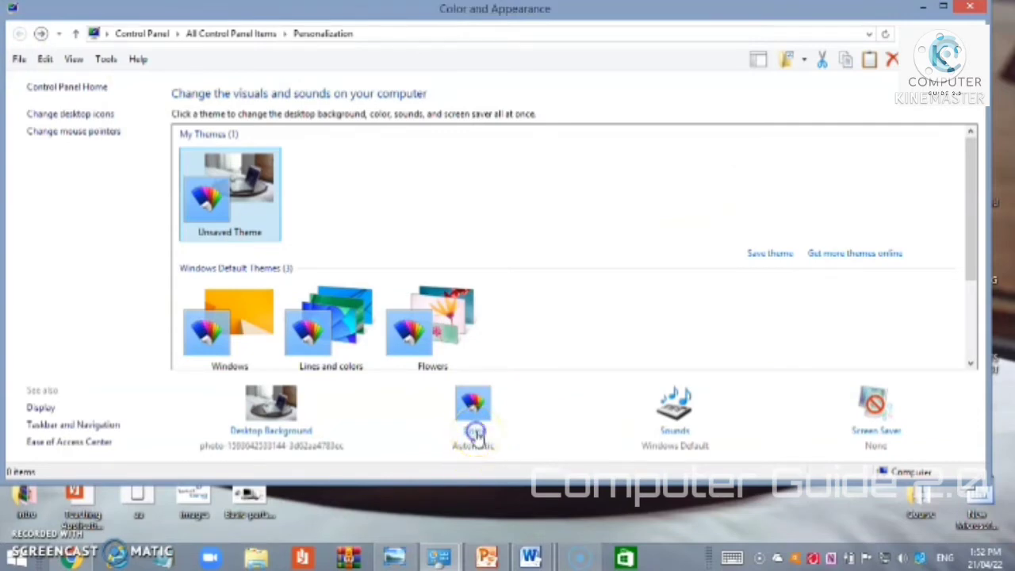
left_click(395, 150)
left_click(360, 141)
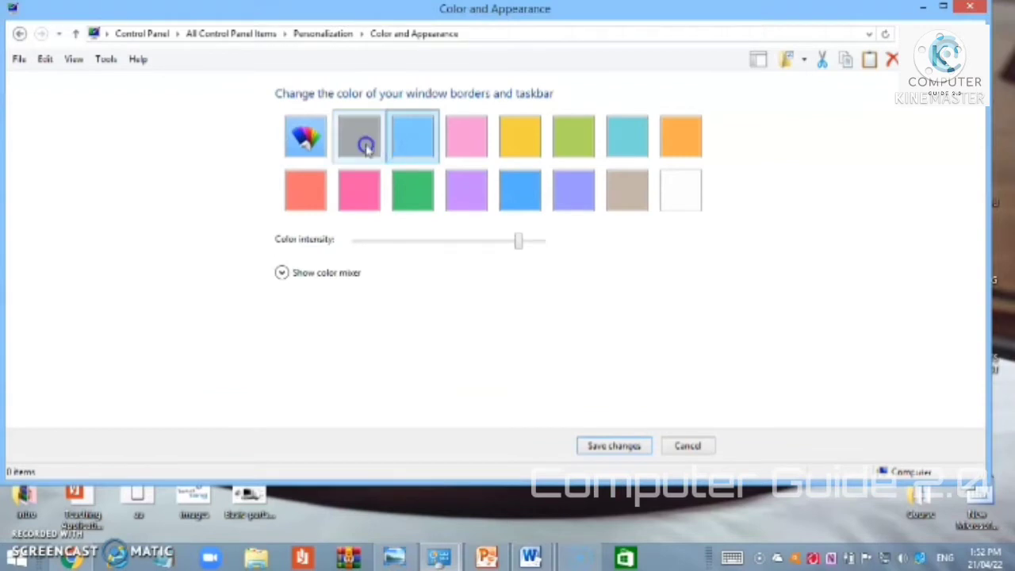
left_click(479, 143)
left_click(512, 147)
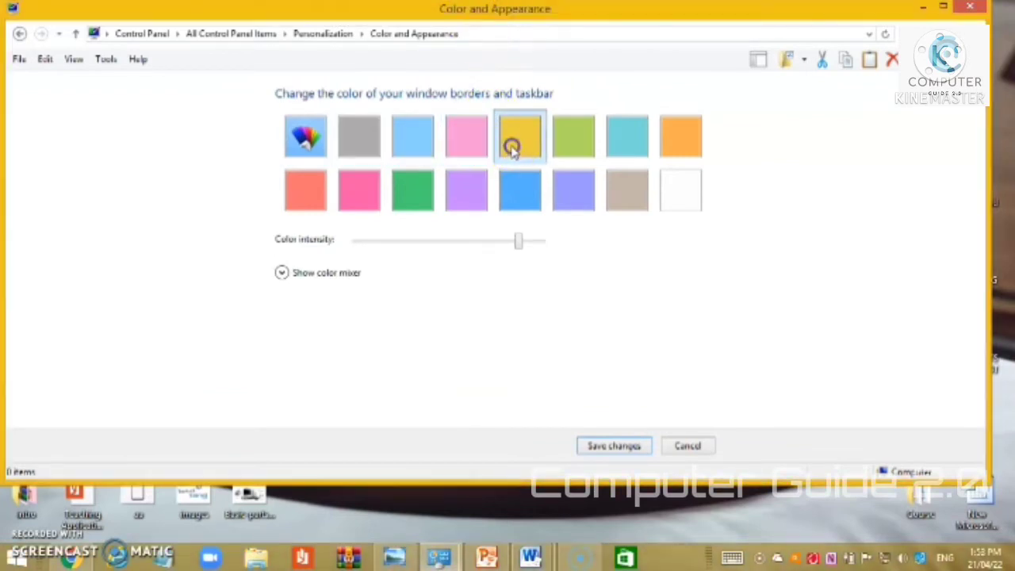
left_click(576, 140)
left_click(616, 142)
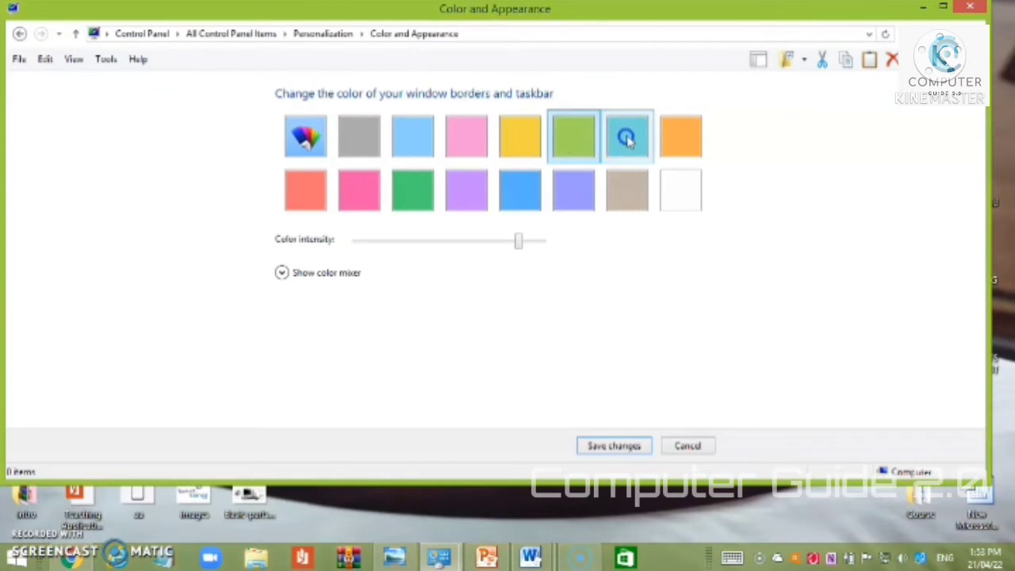
left_click(472, 145)
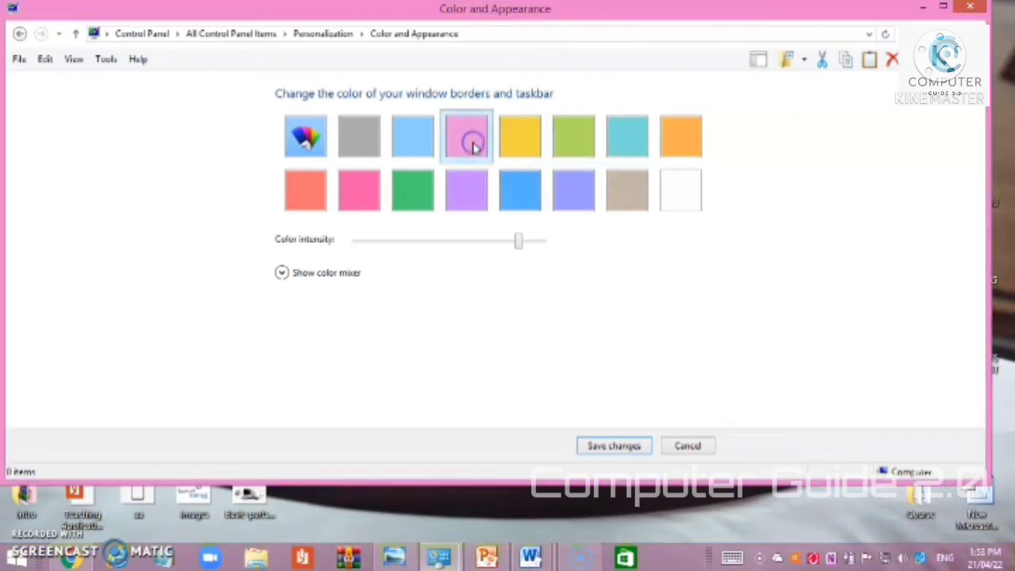
left_click(612, 447)
Examine the sounds assigned to the Calendar Reminder and Asterisk events in the sound settings, and close them without changes
left_click(674, 432)
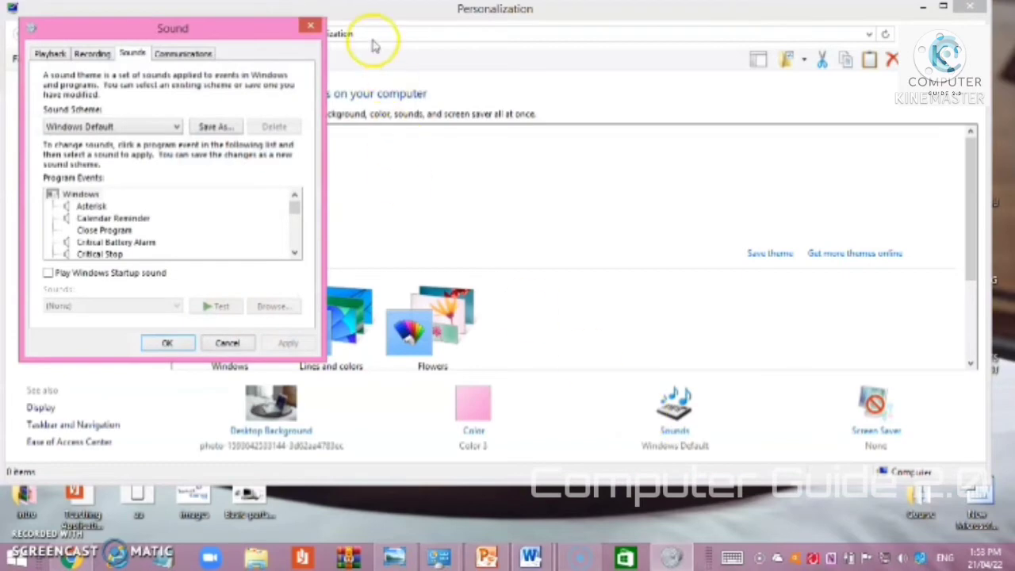
left_click_drag(272, 38, 507, 69)
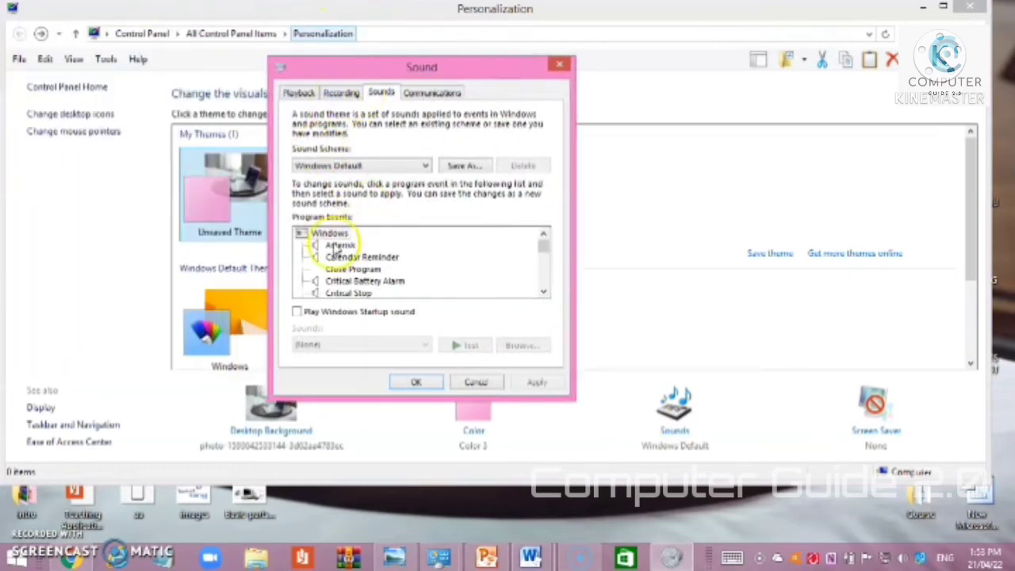
left_click(335, 257)
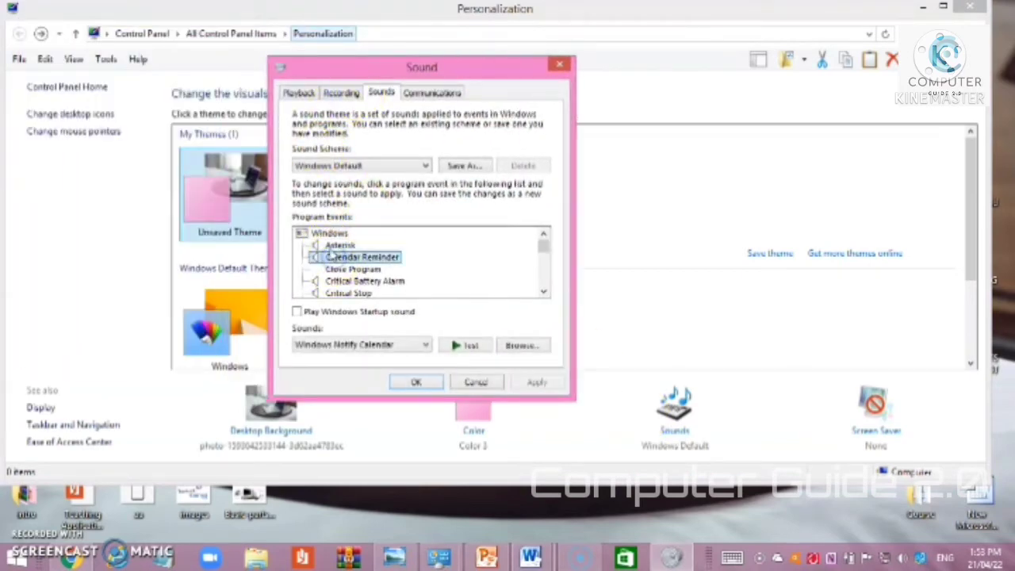
left_click(335, 246)
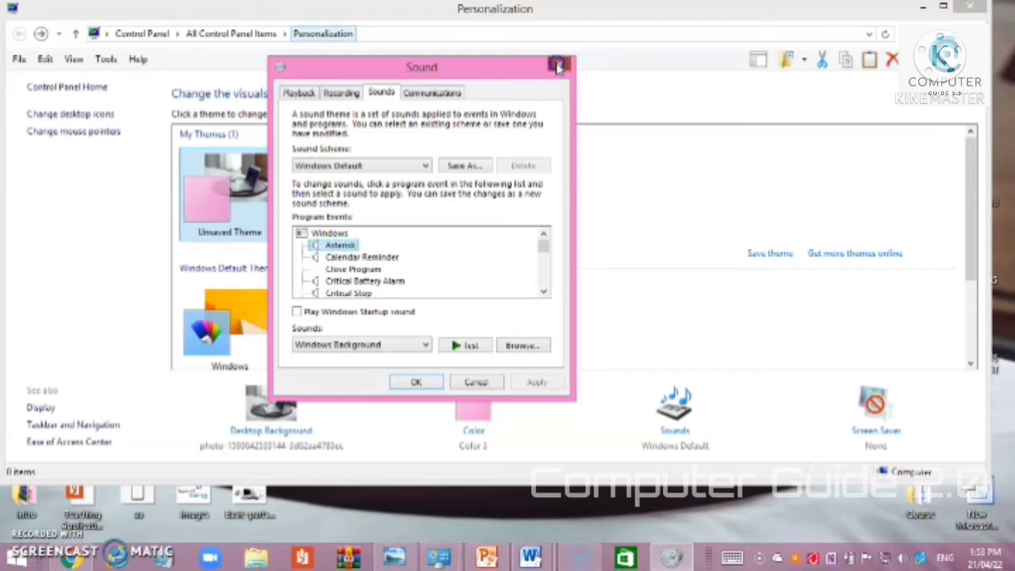
left_click(559, 66)
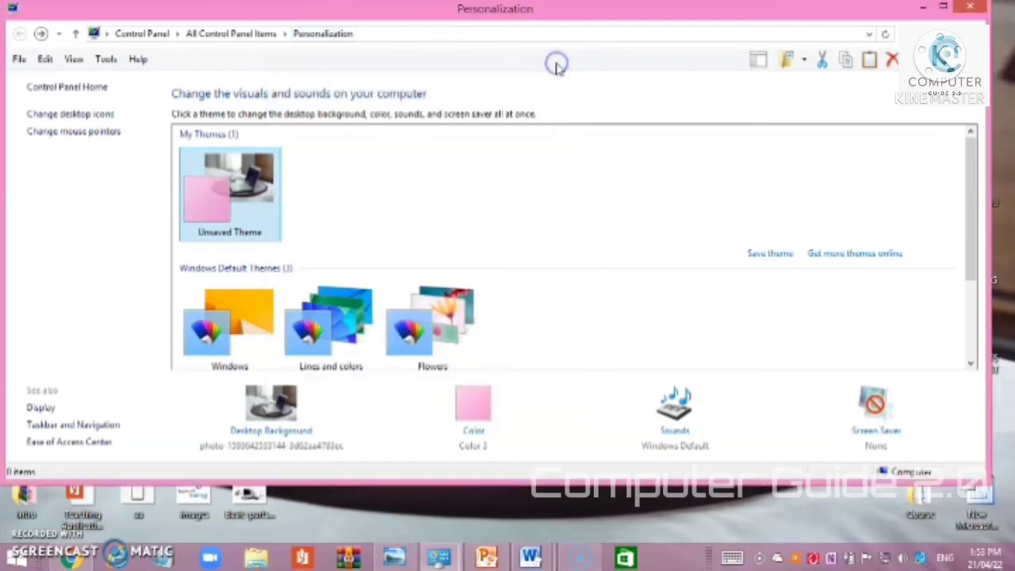
Choose 3D Text as the screen saver
left_click(872, 431)
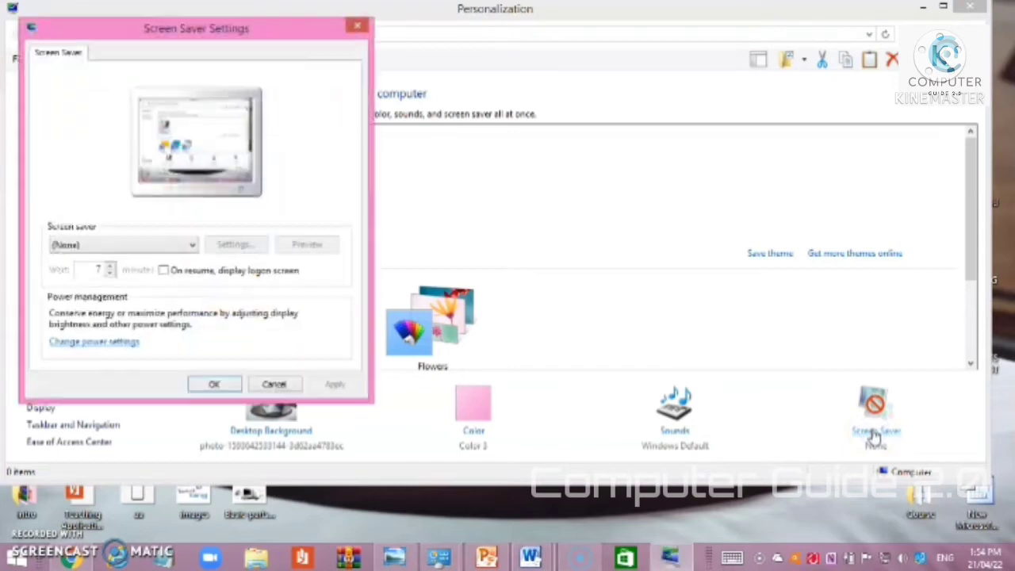
left_click_drag(288, 36, 571, 59)
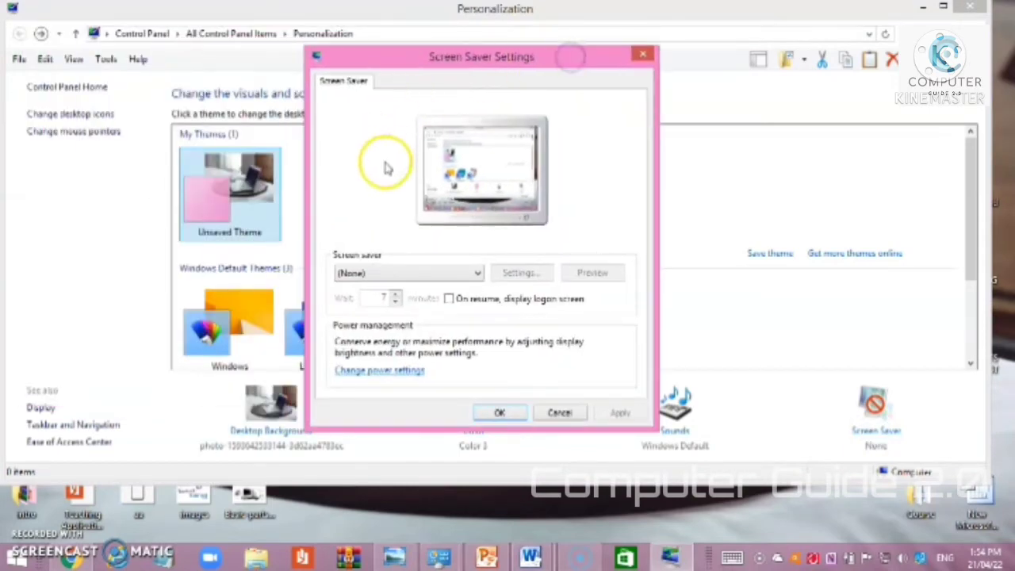
left_click(477, 275)
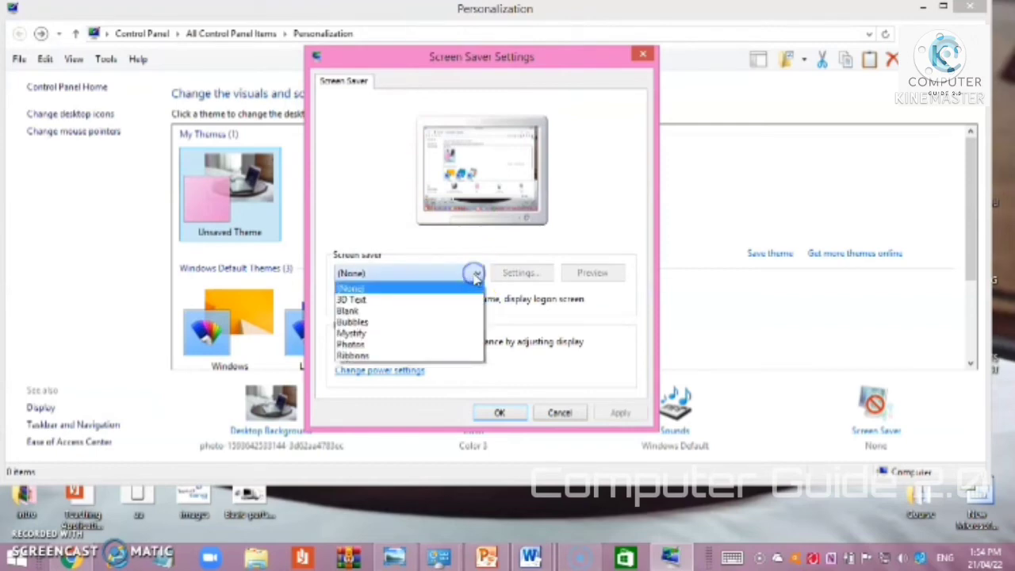
left_click(429, 300)
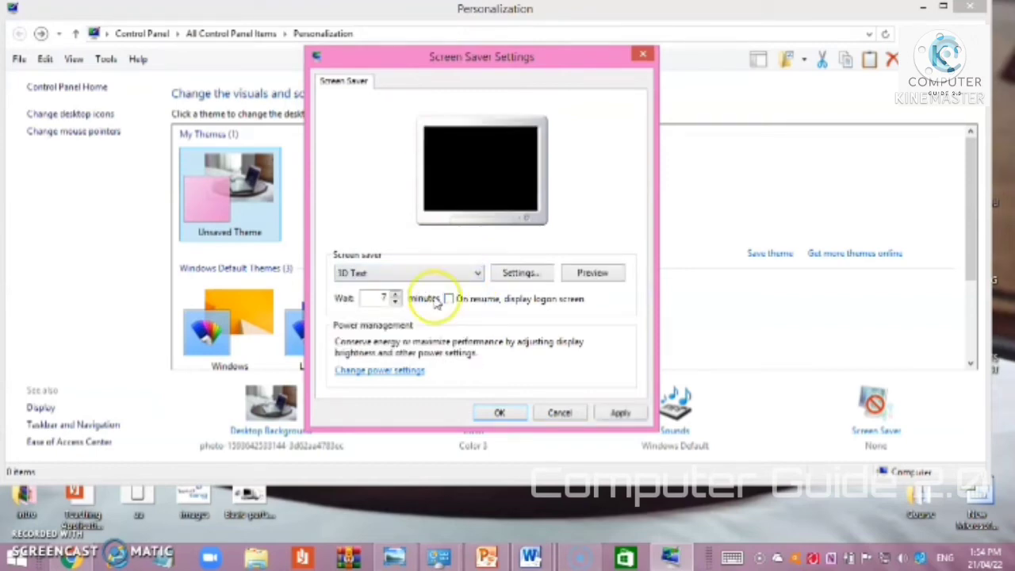
left_click(474, 279)
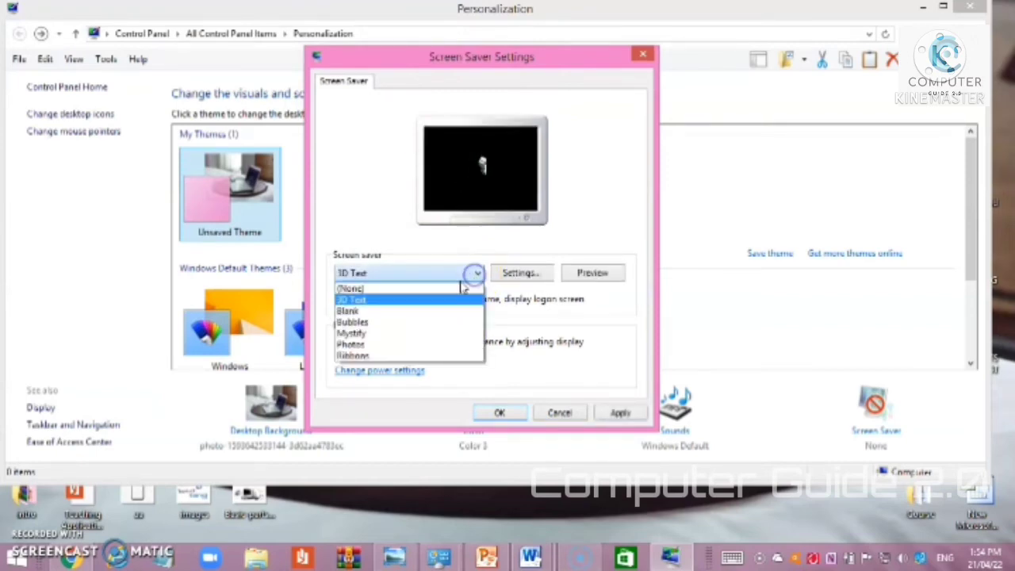
left_click(442, 299)
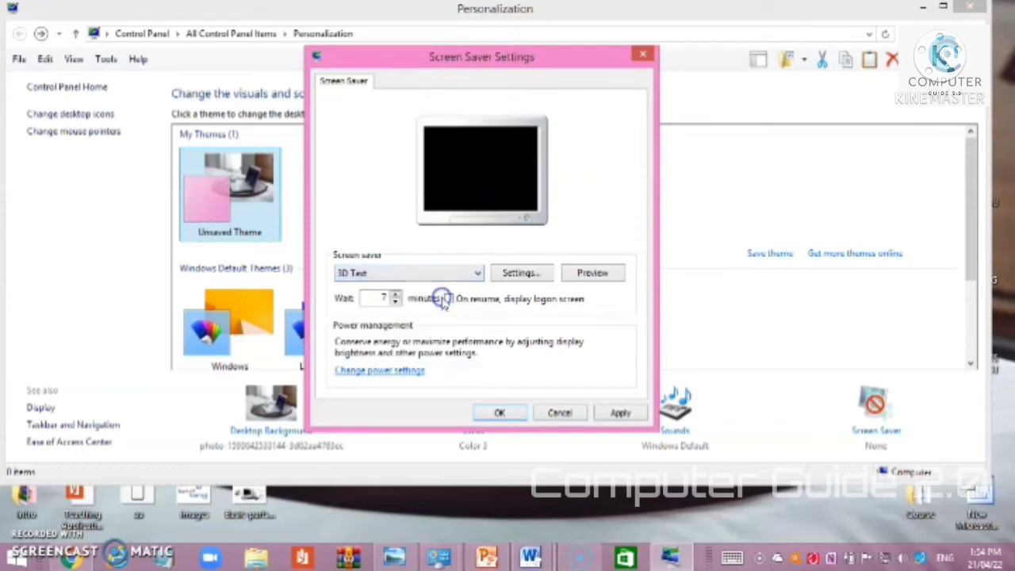
Lower the 3D text's resolution to about the middle, its size to about three quarters, and its rotation speed to slightly below the middle
left_click(512, 276)
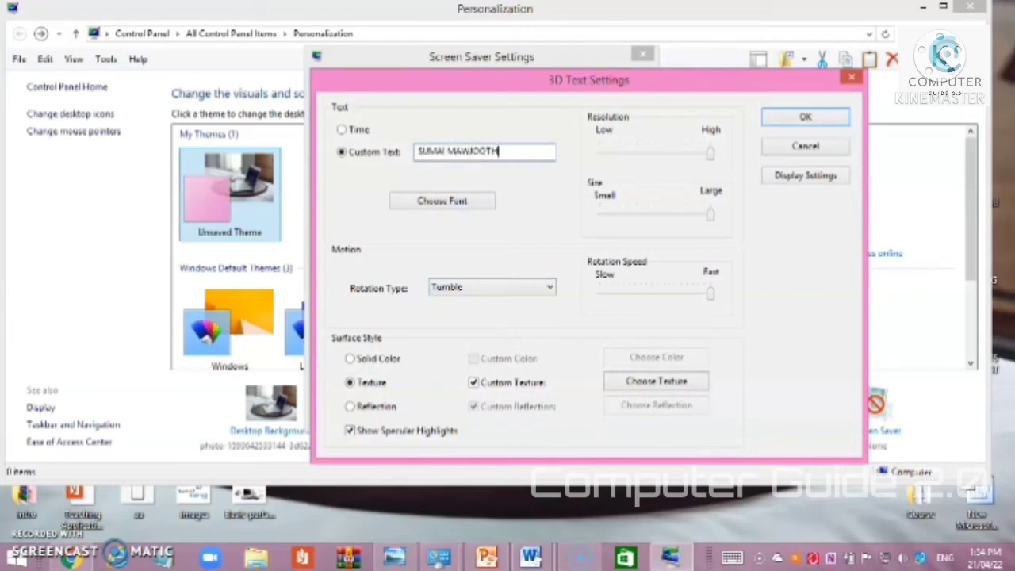
left_click_drag(710, 153, 670, 154)
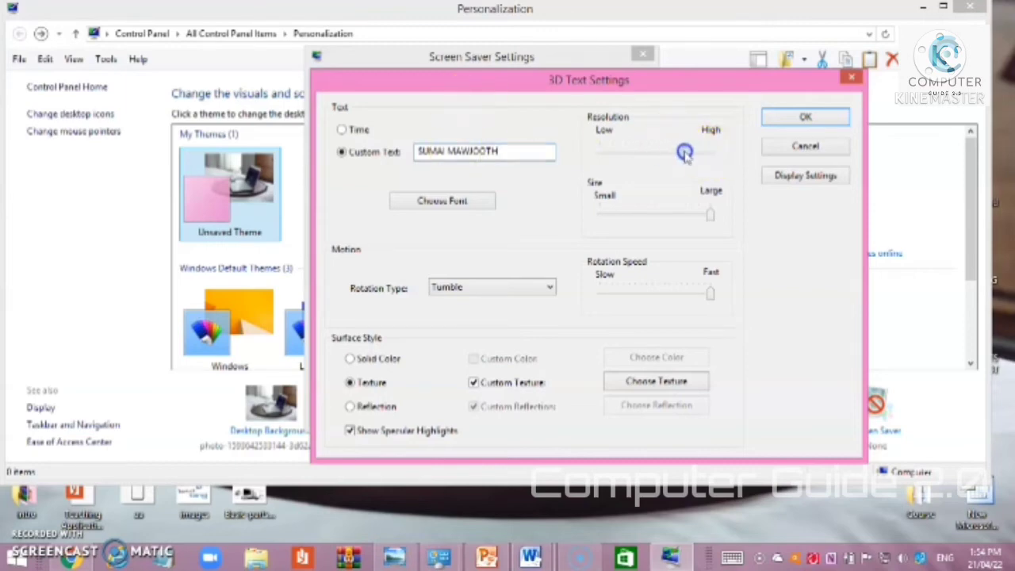
left_click_drag(709, 214, 684, 214)
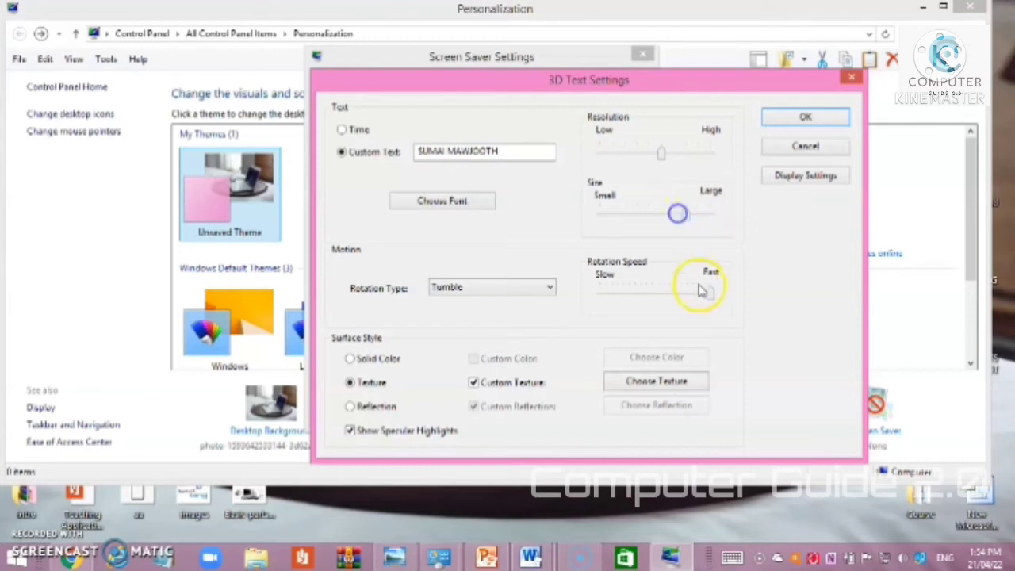
left_click(712, 296)
left_click_drag(649, 298, 641, 295)
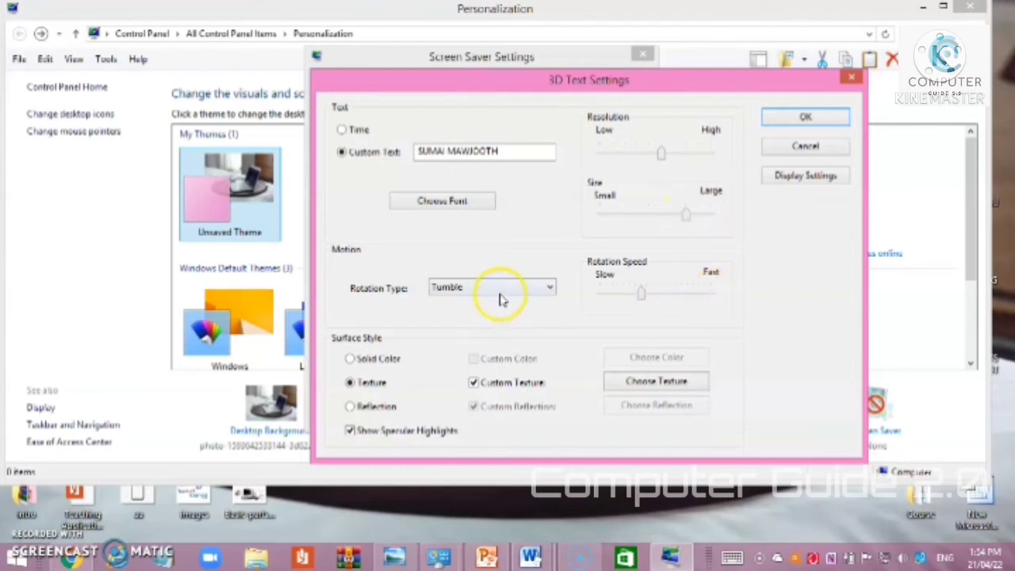
Set the 3D text's rotation type to Spin and its surface style to Reflection, accept the settings and preview the screen saver
left_click(551, 290)
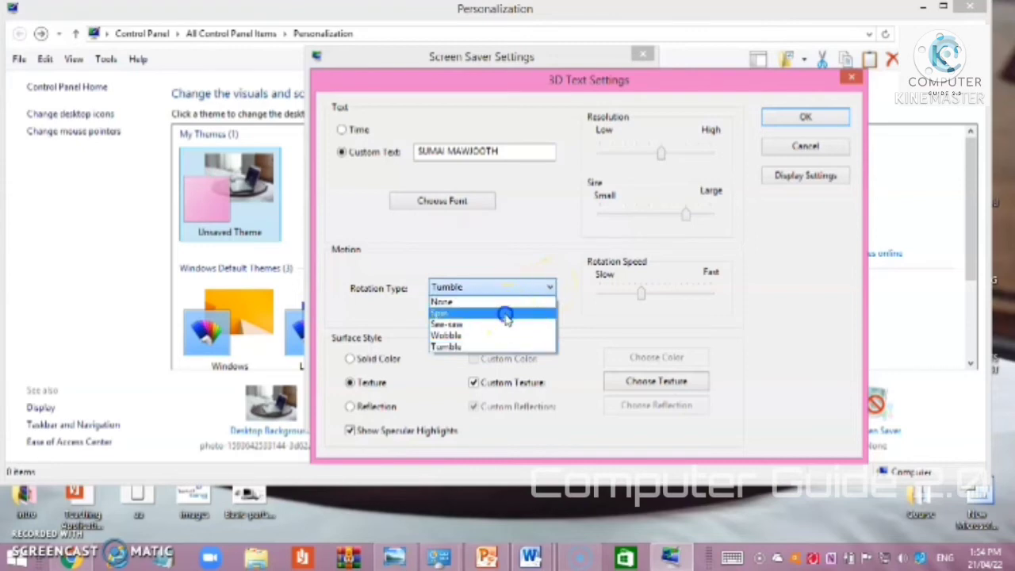
left_click(505, 314)
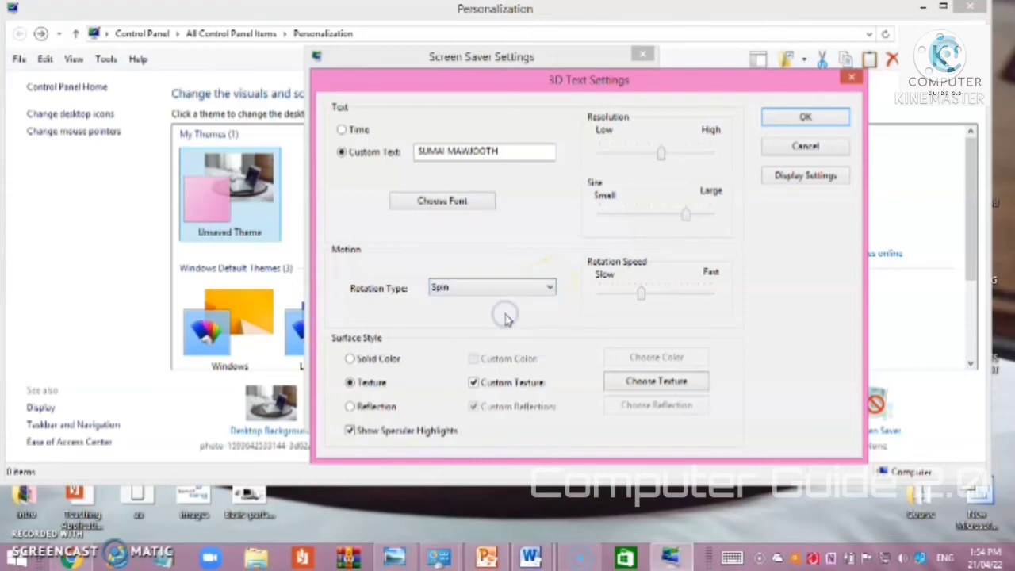
left_click(350, 406)
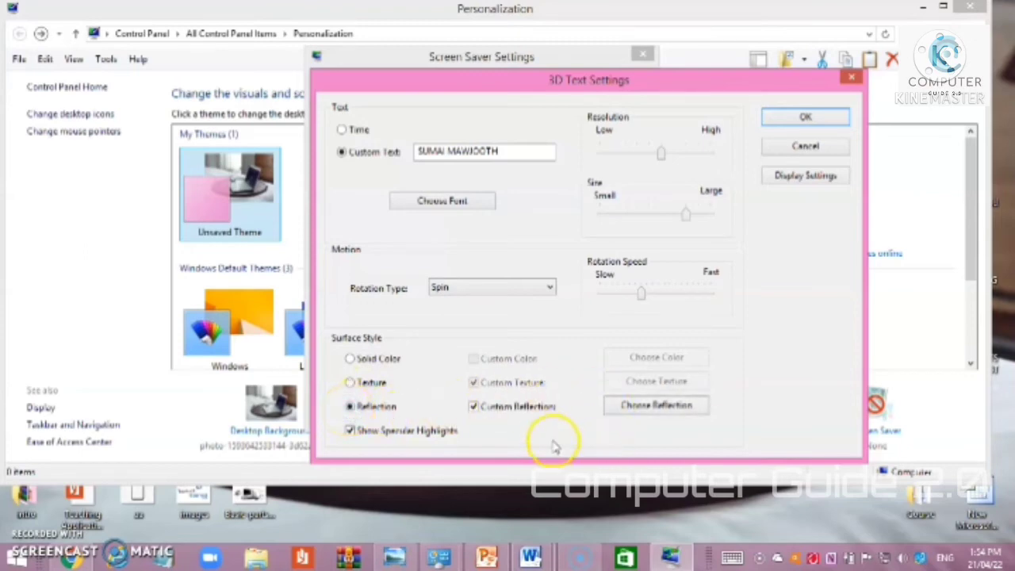
left_click(799, 117)
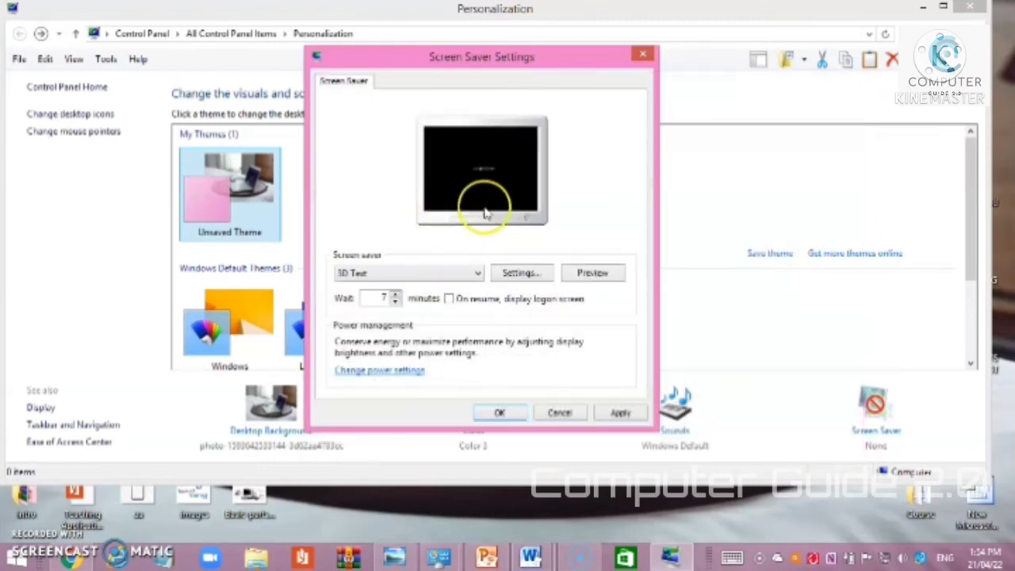
left_click(591, 274)
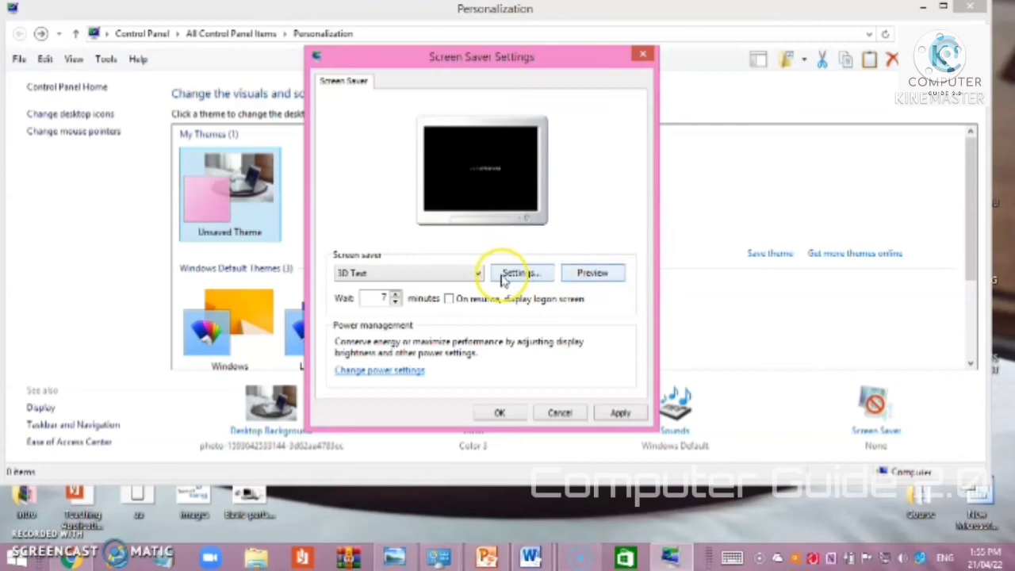
Set the 3D text's font to Felix Titling with the Oblique style
left_click(501, 276)
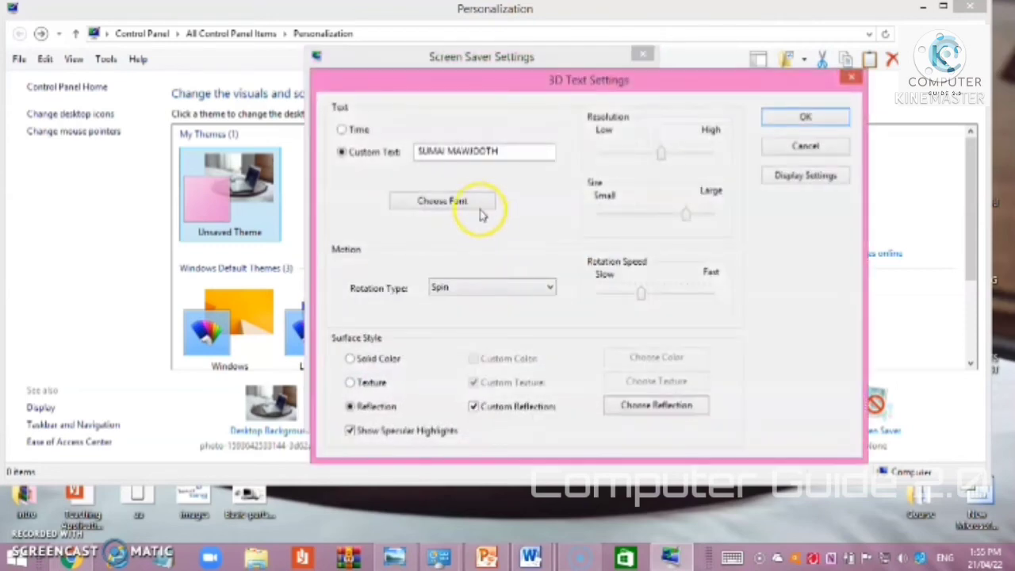
left_click(474, 202)
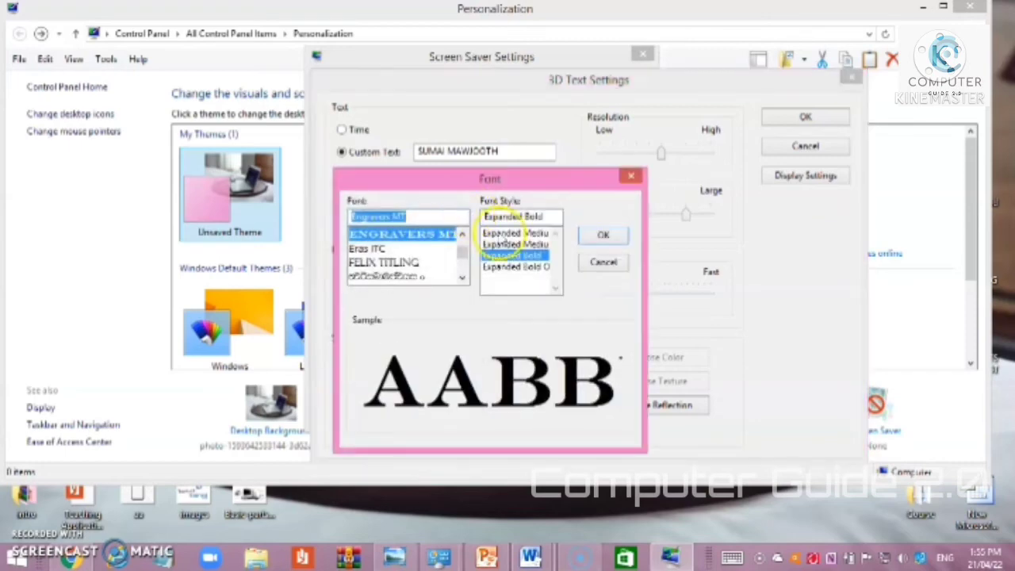
left_click(513, 245)
left_click(371, 261)
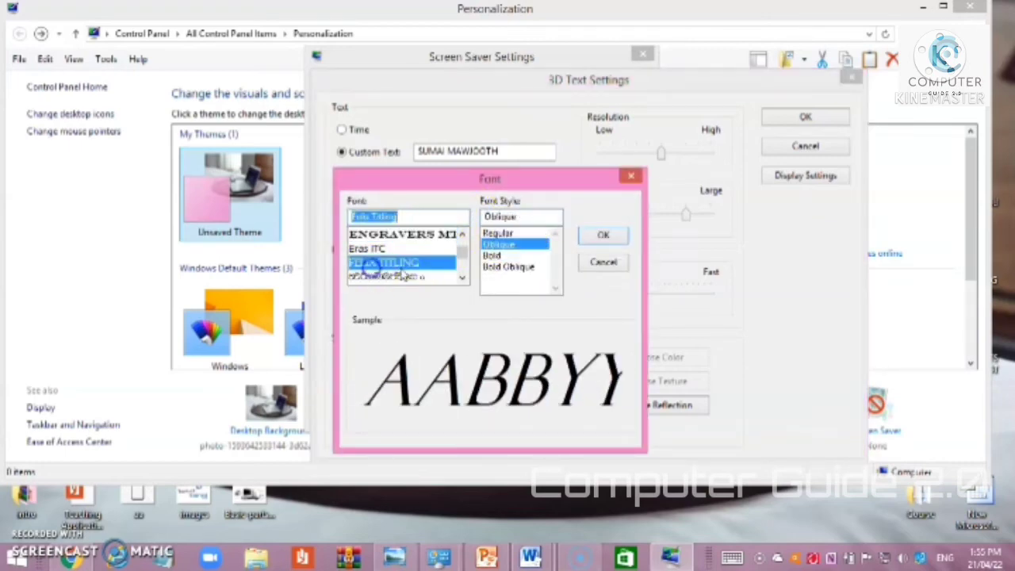
left_click(601, 235)
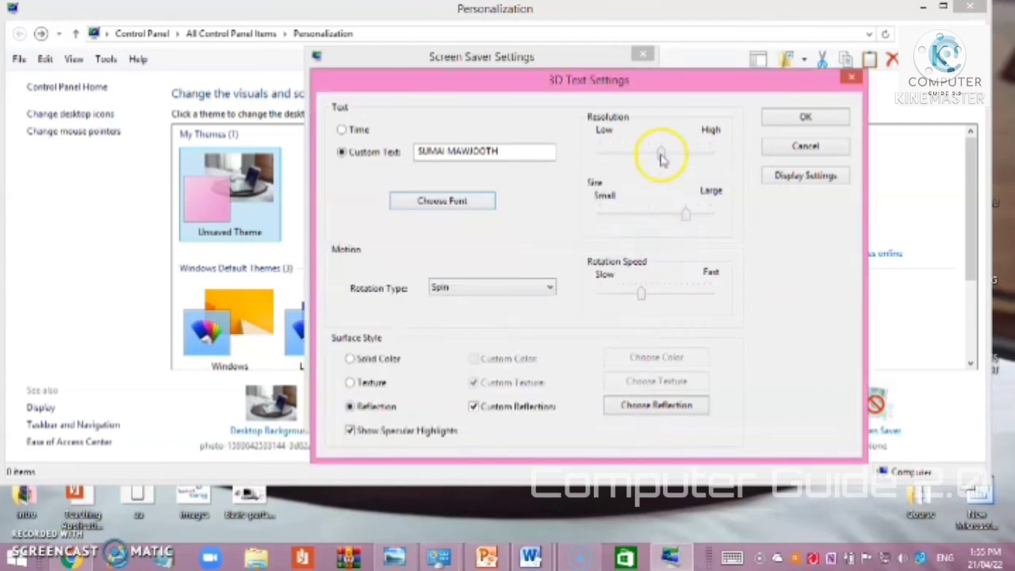
Raise the 3D text's resolution closer to High, accept the settings and preview the screen saver again
left_click_drag(662, 158, 696, 155)
left_click(793, 119)
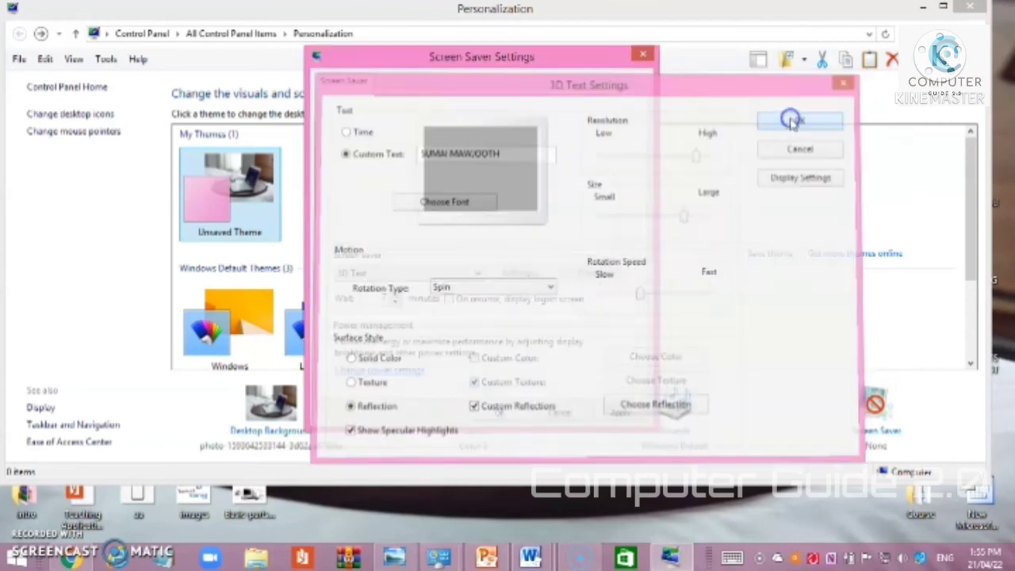
left_click(597, 272)
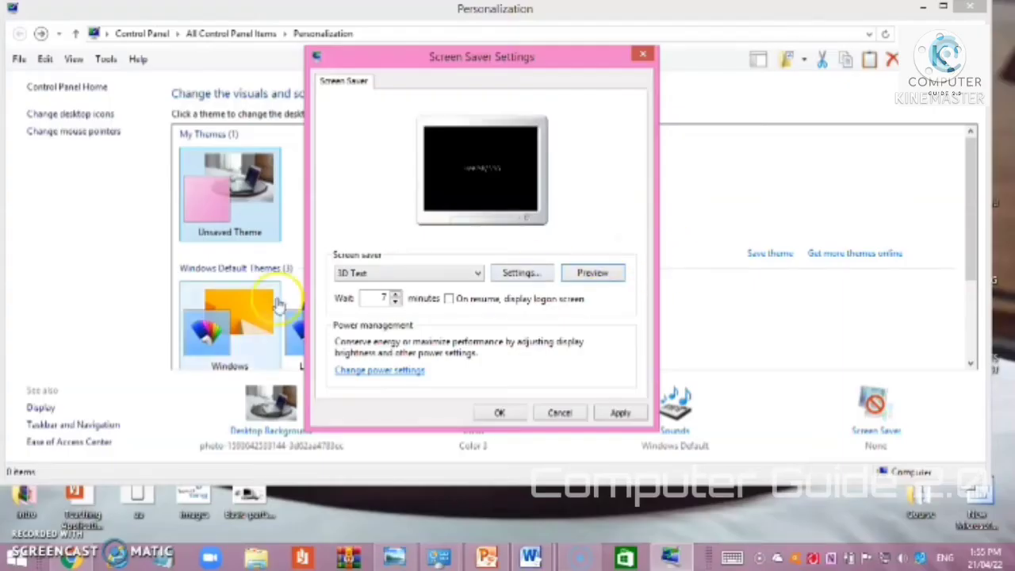
Set the screen saver wait time to 12 minutes, apply the change and close the settings
left_click(394, 299)
left_click(394, 299)
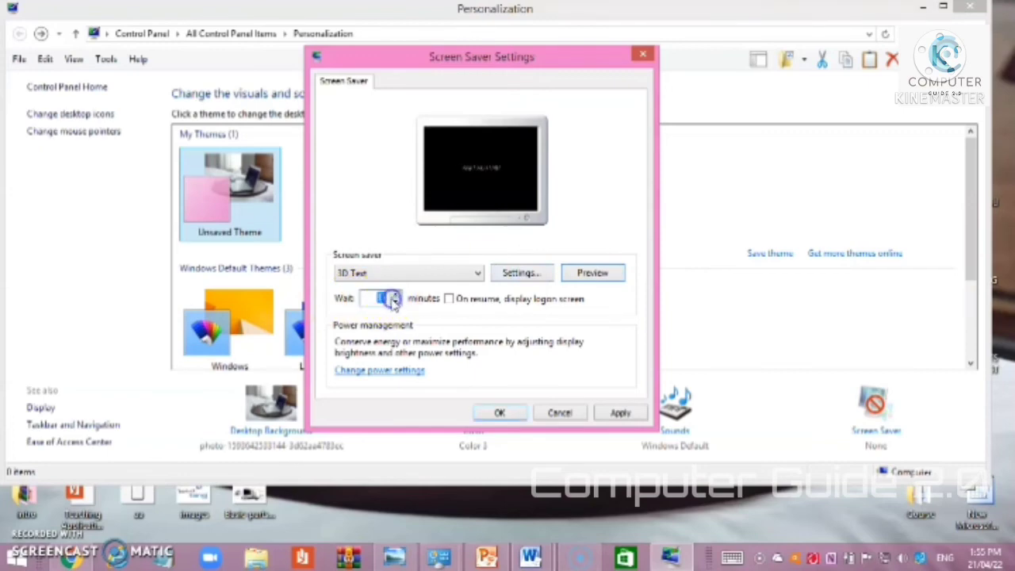
left_click(622, 412)
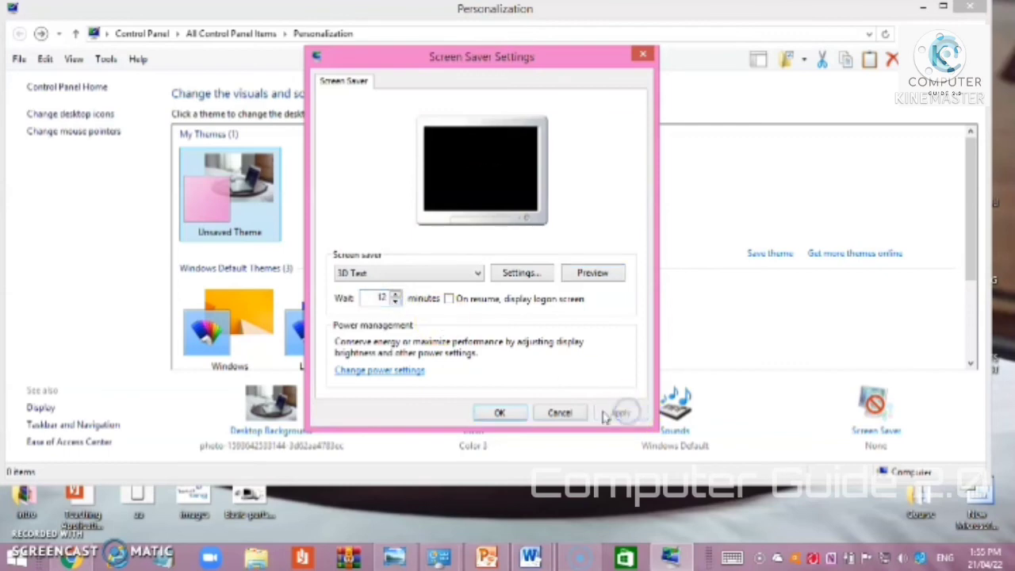
left_click(506, 414)
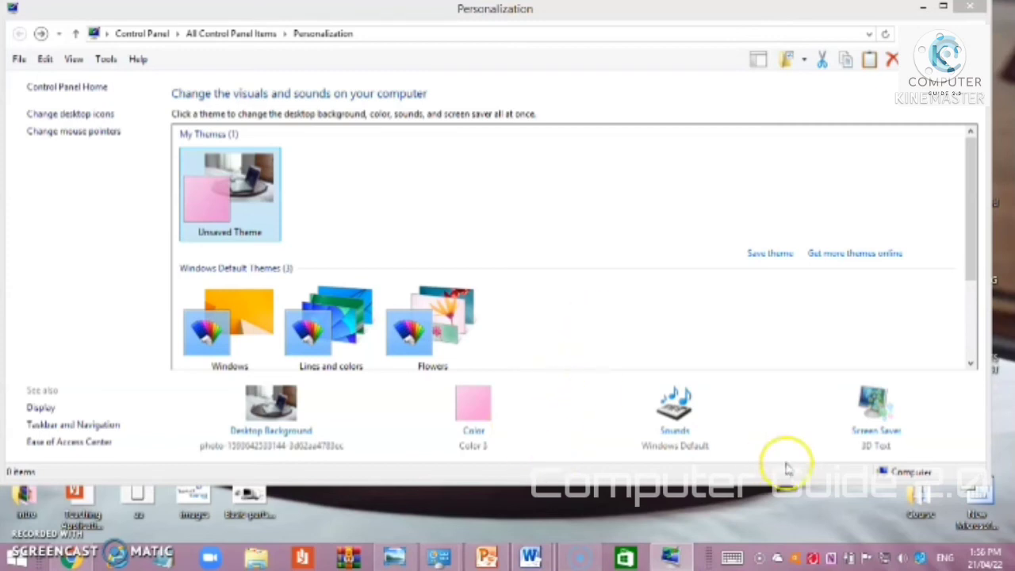
In the screen saver settings, try Blank and switch to Bubbles, applying the change and previewing it full screen
left_click(890, 434)
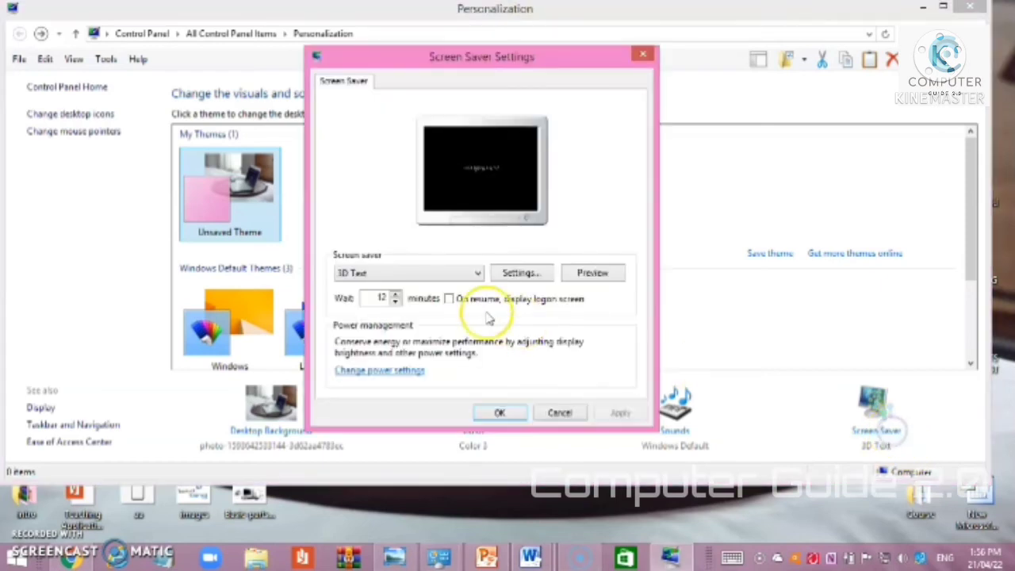
left_click(477, 273)
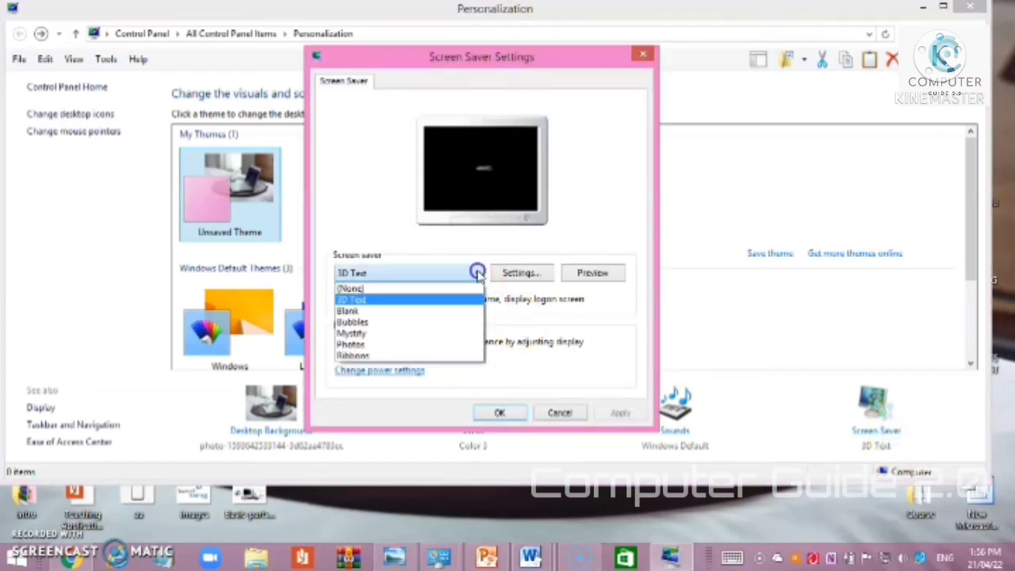
left_click(399, 311)
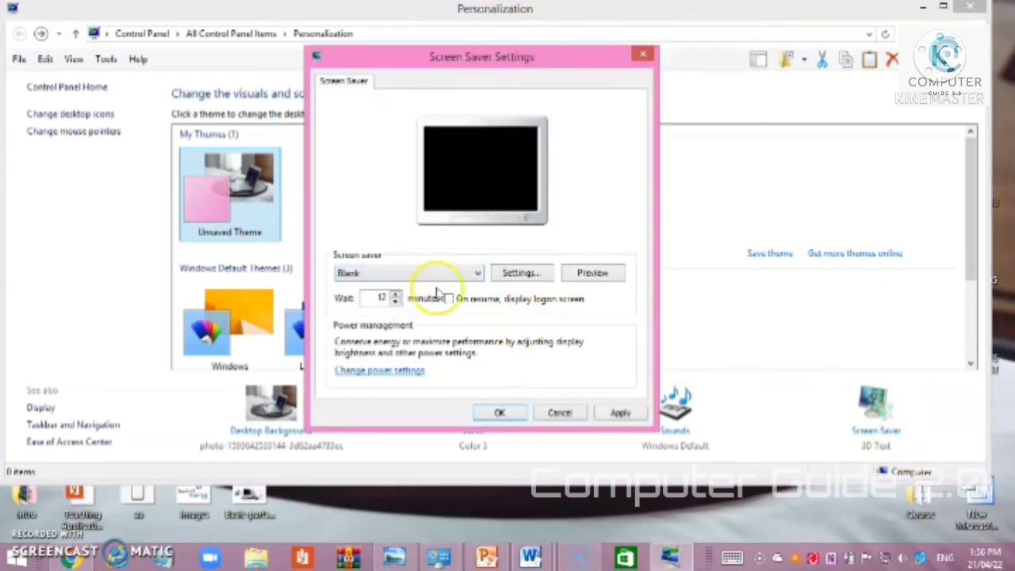
left_click(477, 273)
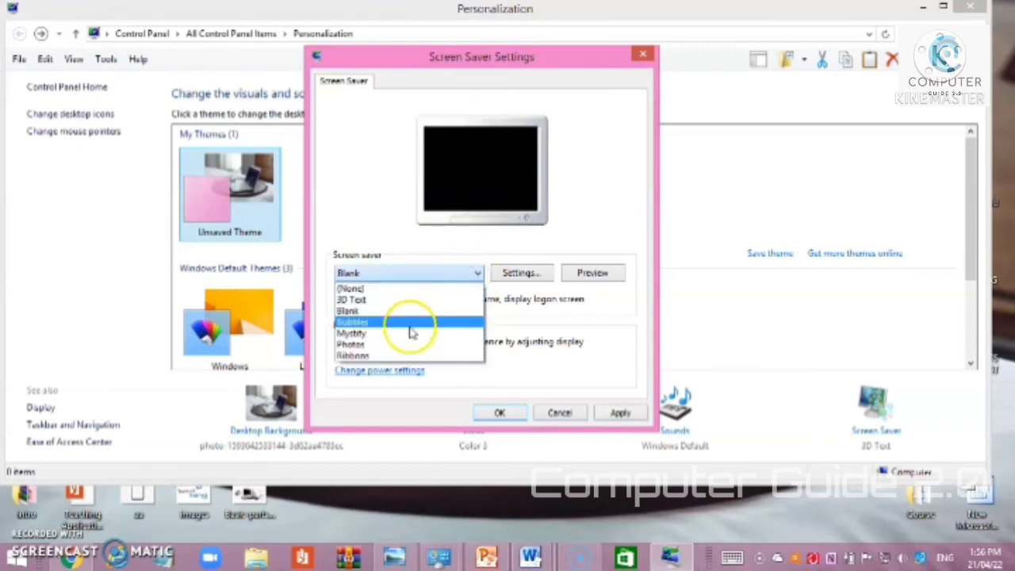
left_click(412, 323)
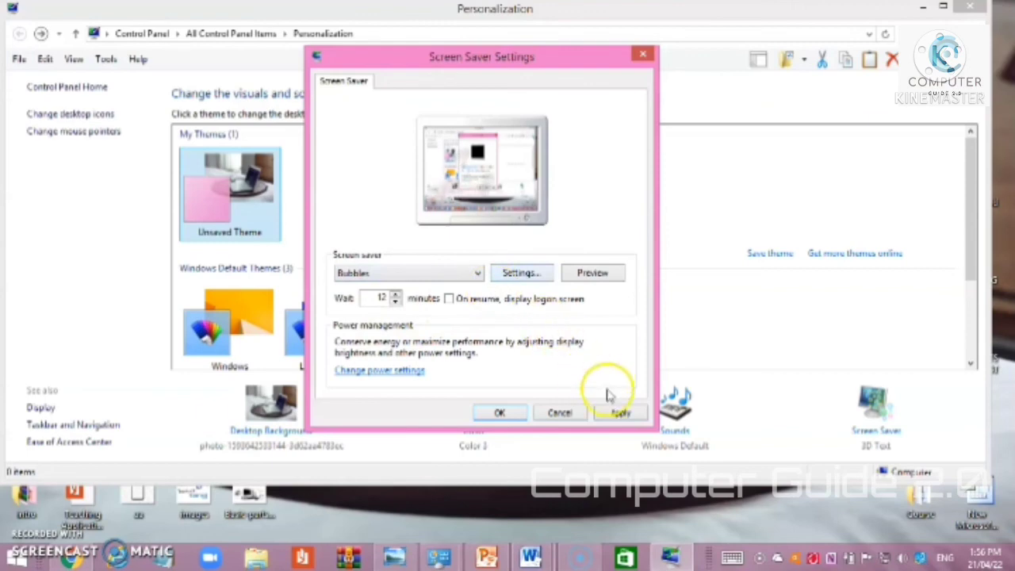
left_click(614, 412)
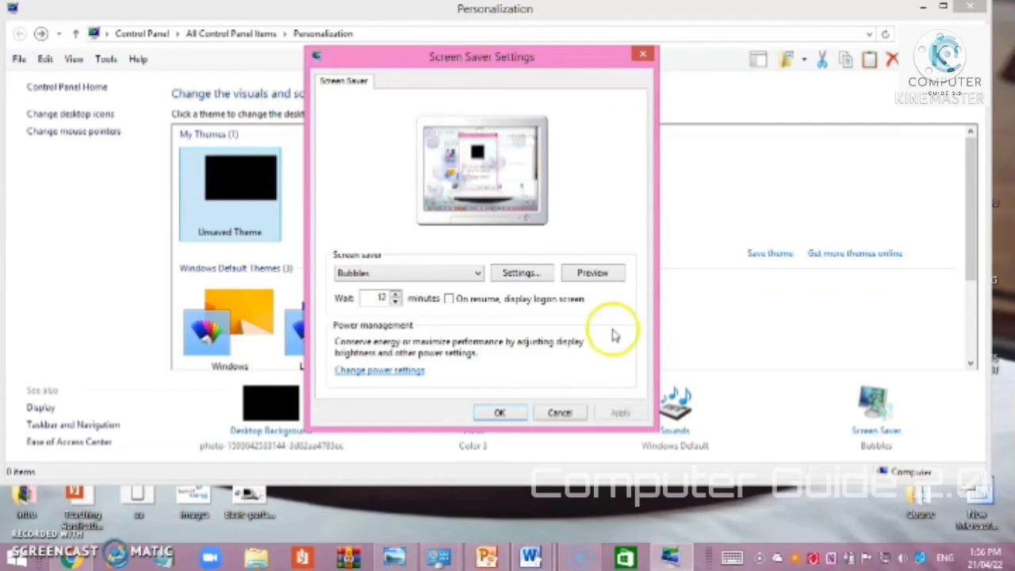
left_click(592, 272)
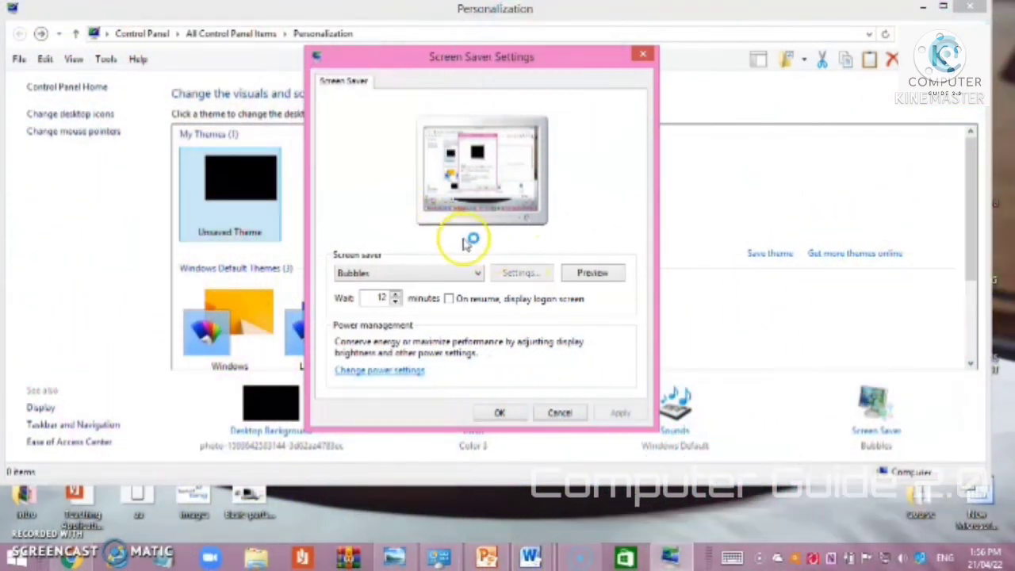
Try the Mystify screen saver and switch to Ribbons, previewing it and accepting the settings
left_click(477, 272)
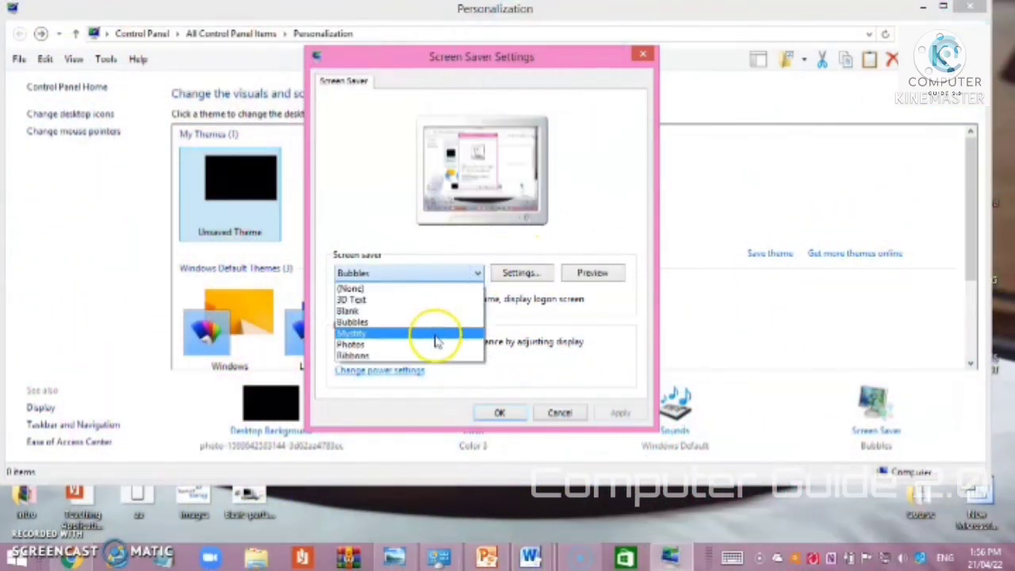
left_click(436, 336)
left_click(478, 274)
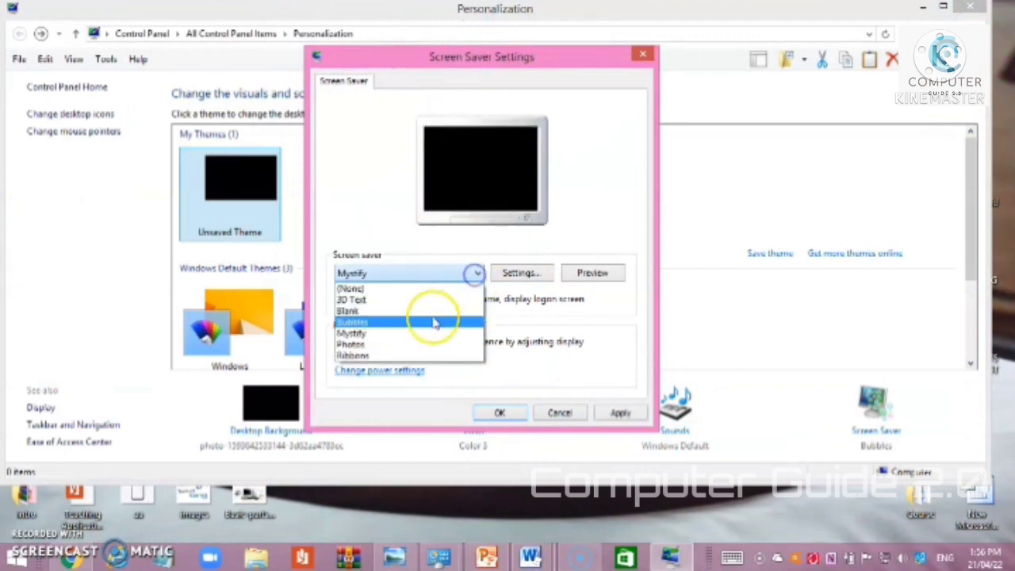
left_click(422, 357)
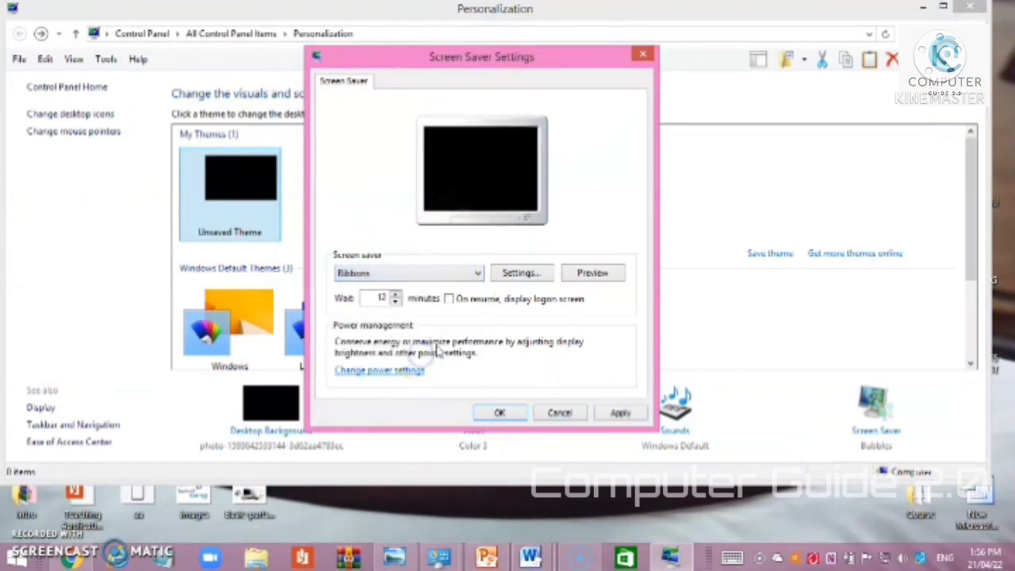
left_click(584, 278)
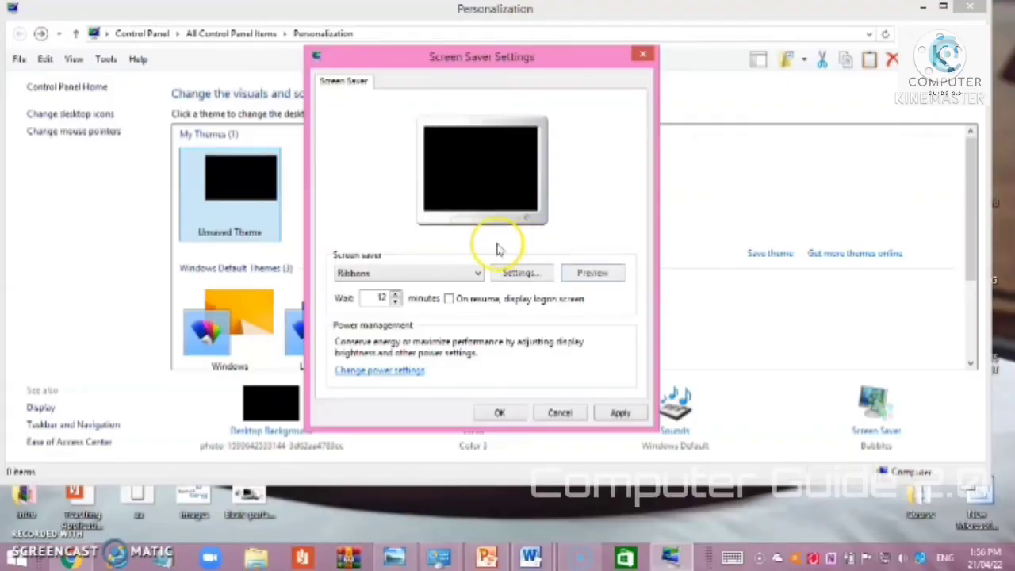
left_click(500, 414)
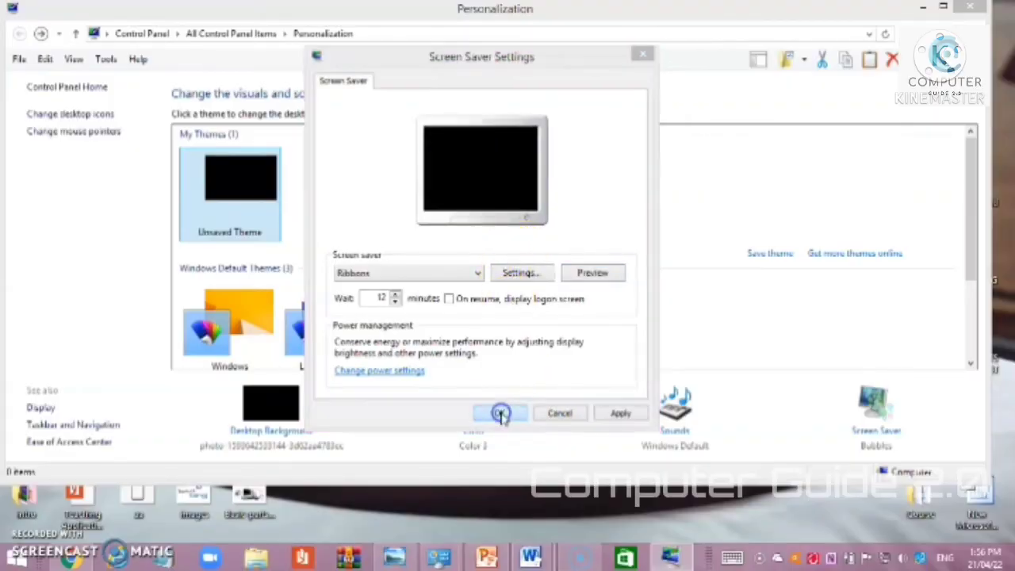